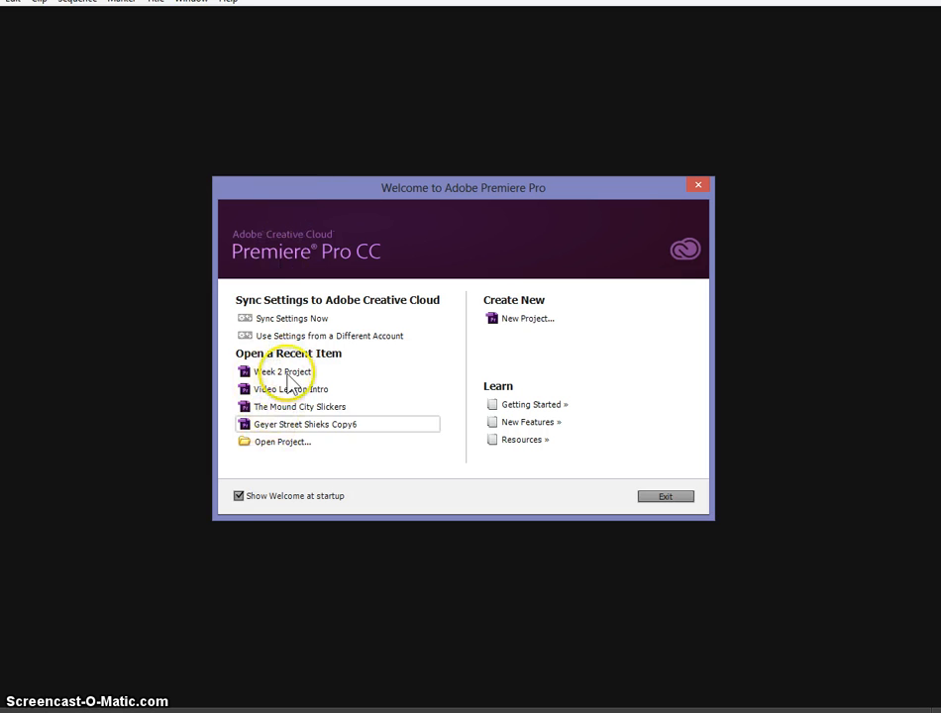
- Start a new project and name it Week 2
left_click(528, 322)
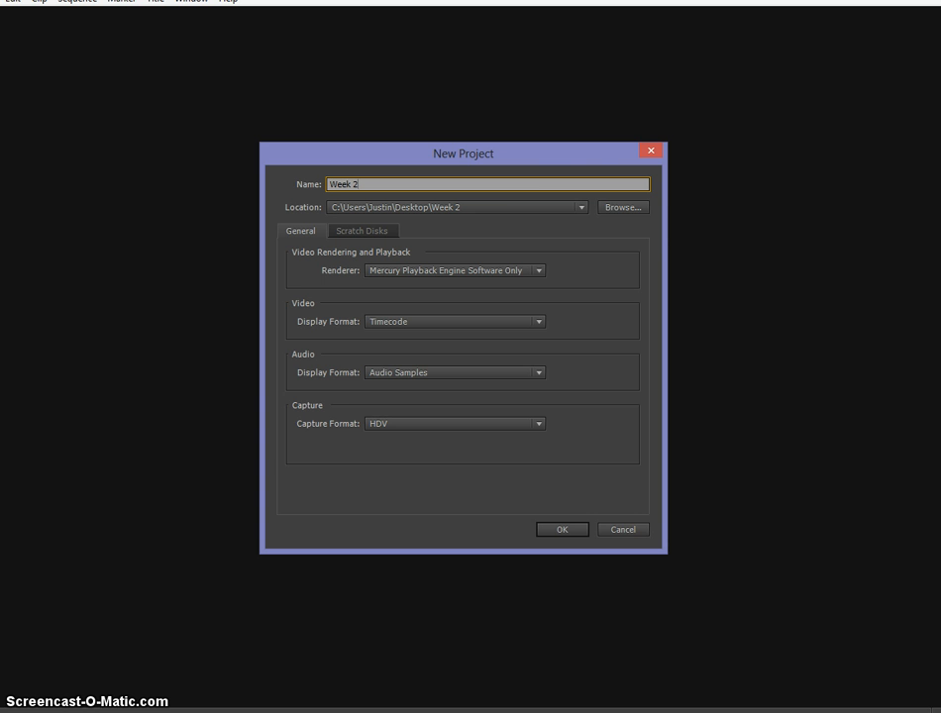
left_click_drag(525, 150, 514, 132)
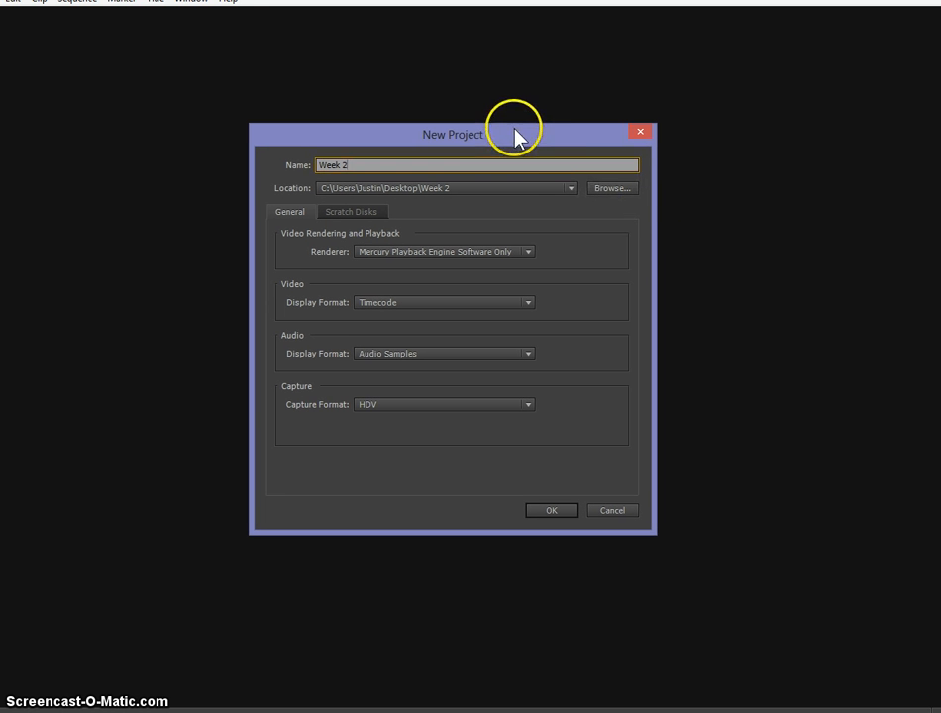
left_click(591, 189)
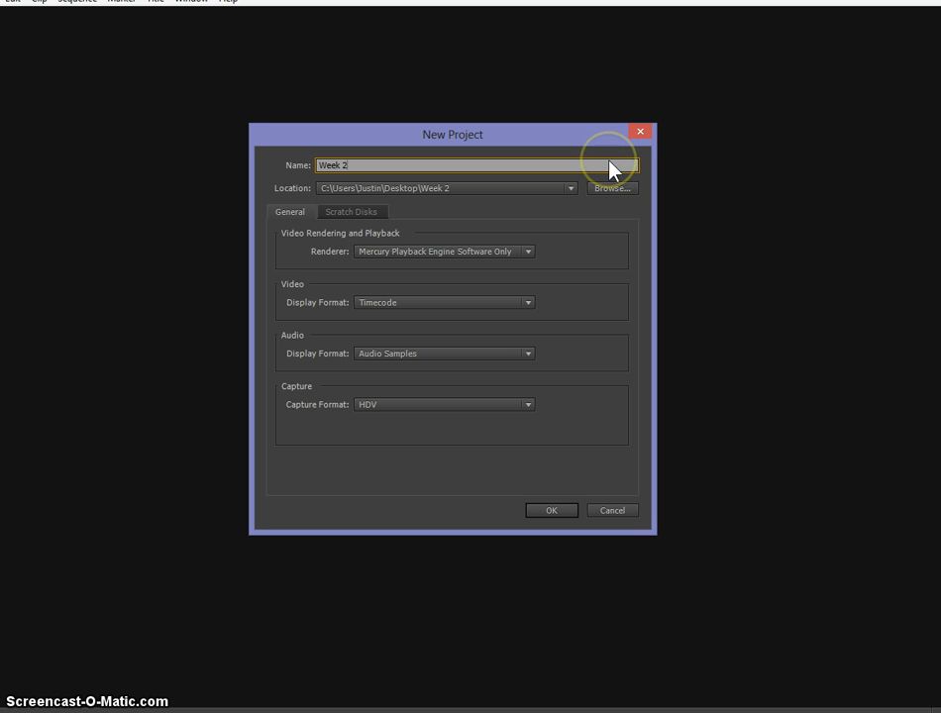
mouse_move(595, 136)
left_mouse_down()
mouse_move(606, 140)
mouse_move(594, 145)
left_mouse_up()
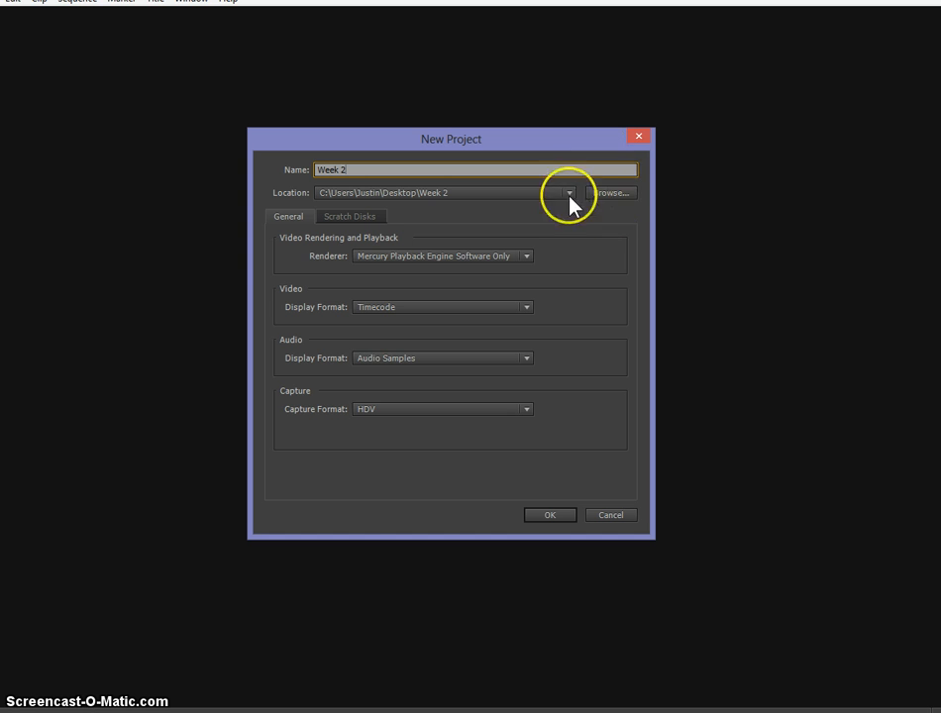
- Set the project location to the Week 2 folder on the Desktop, create the project and dismiss the registration notice
left_click(607, 194)
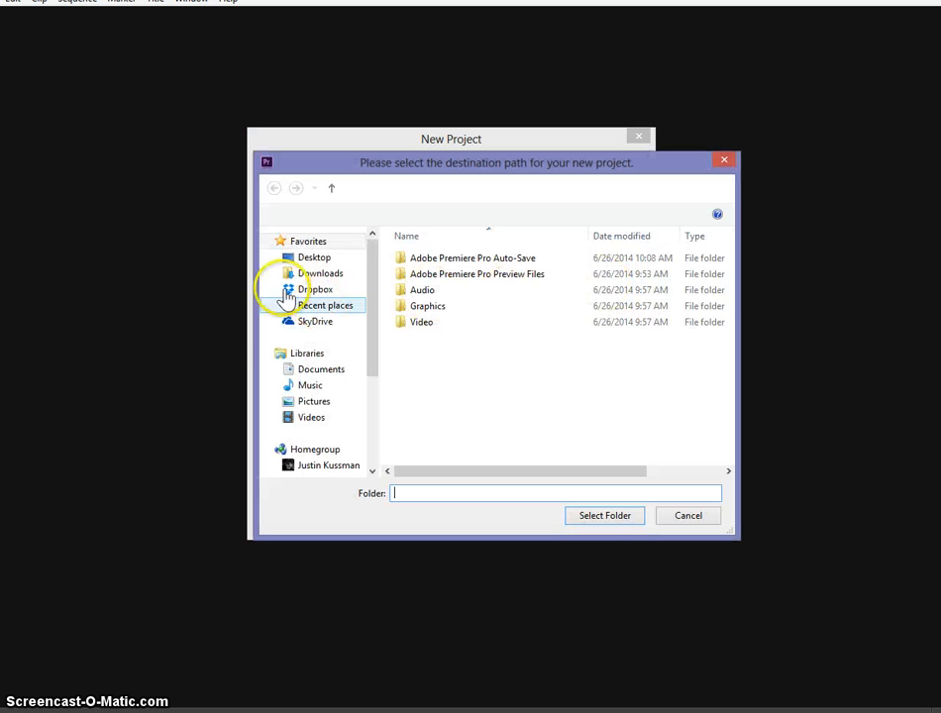
left_click(335, 260)
left_click_drag(730, 287, 721, 382)
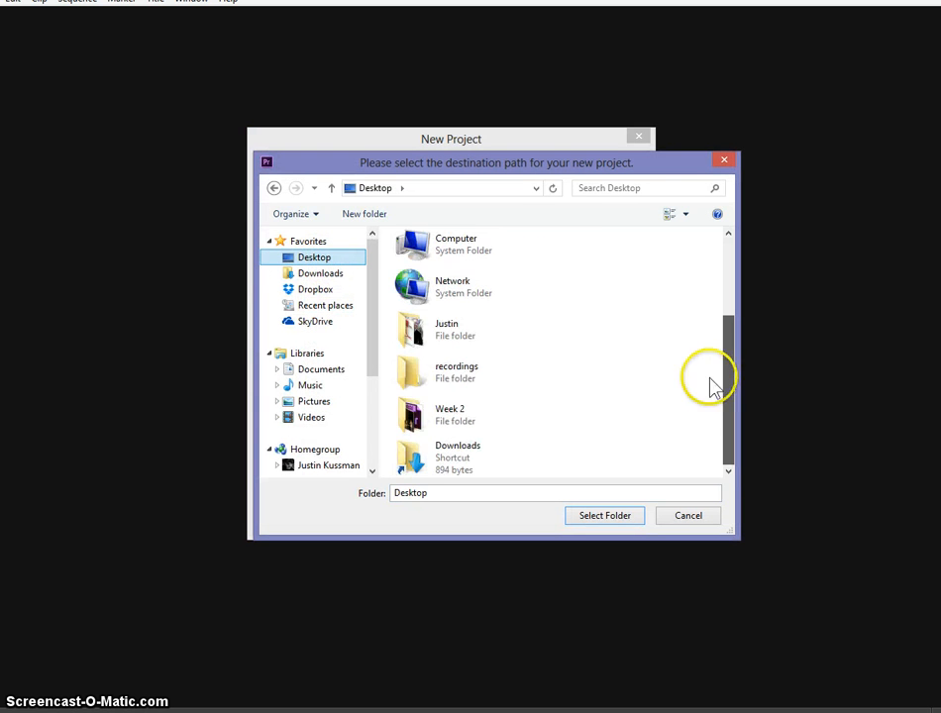
left_click(402, 403)
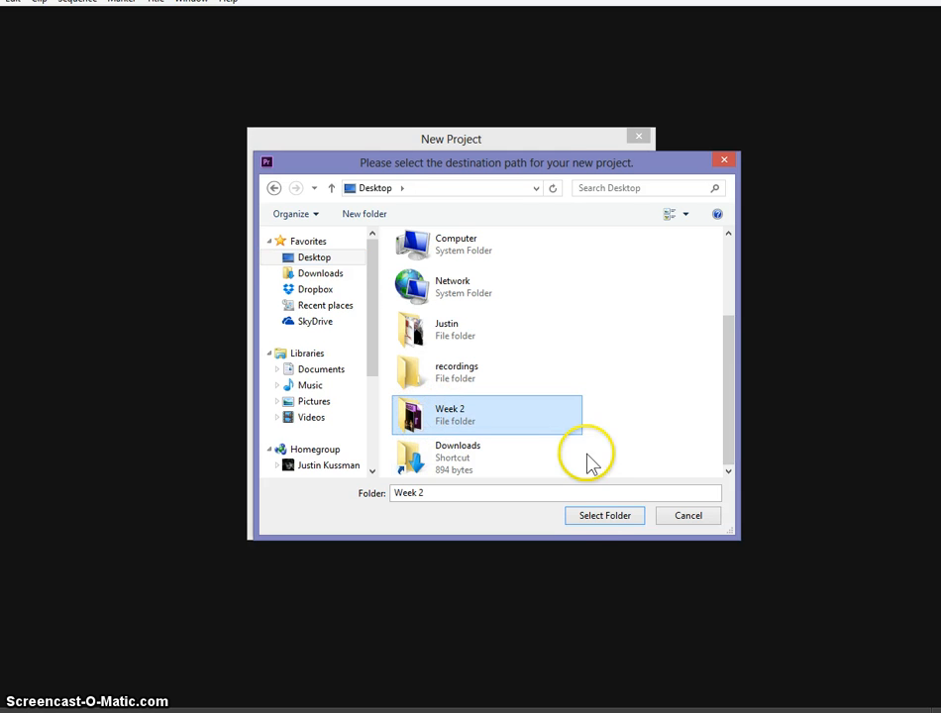
left_click(606, 516)
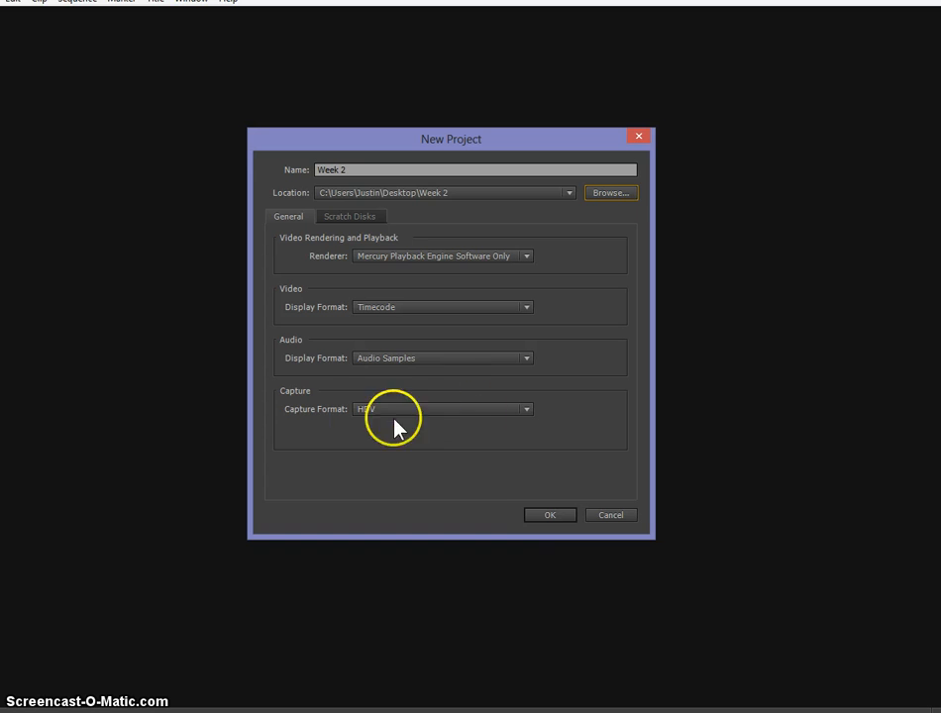
left_click(550, 516)
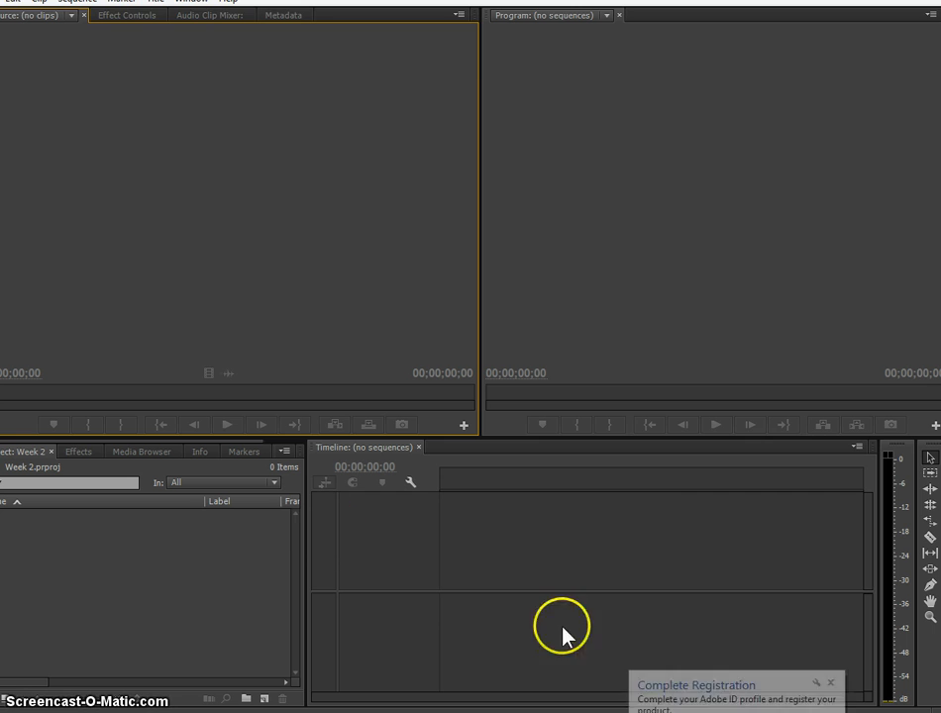
left_click(830, 683)
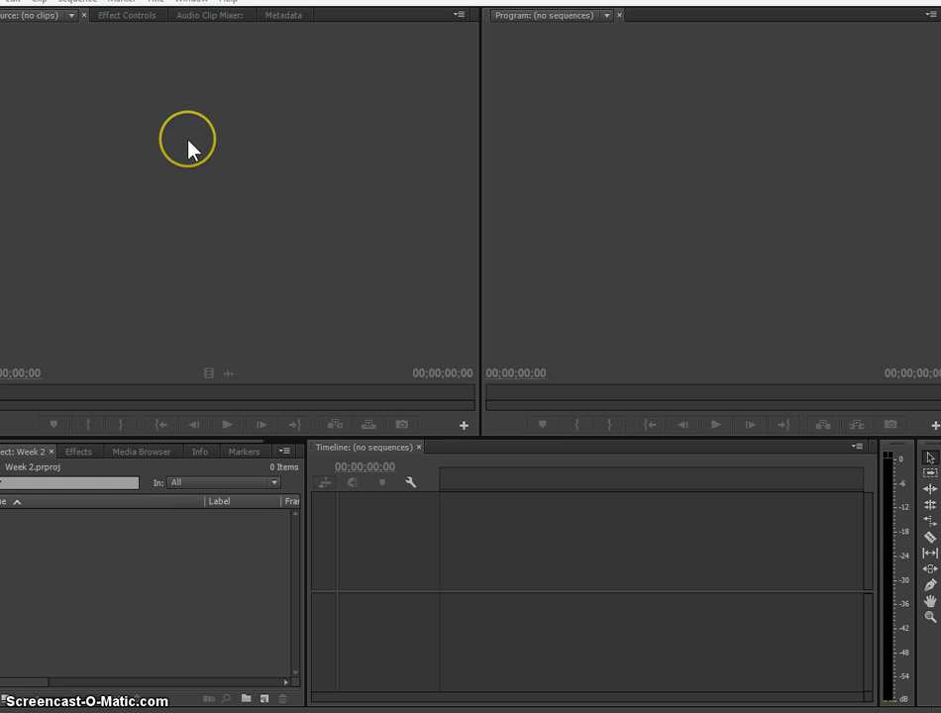
- Create a new sequence named Week 2 using the HDV 1080p30 preset
left_click(0, 0)
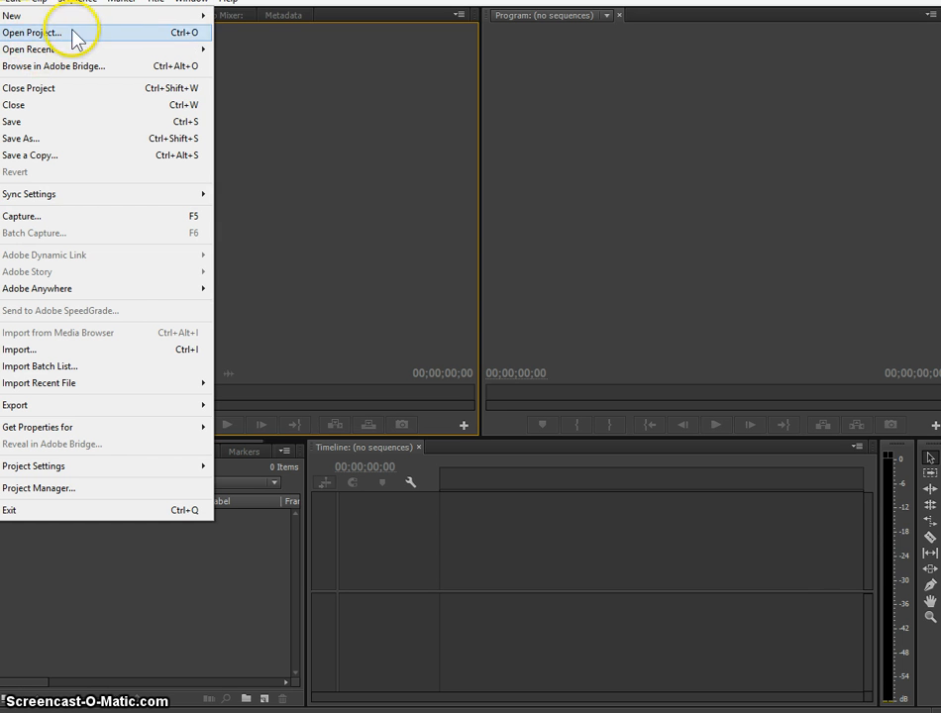
mouse_move(103, 16)
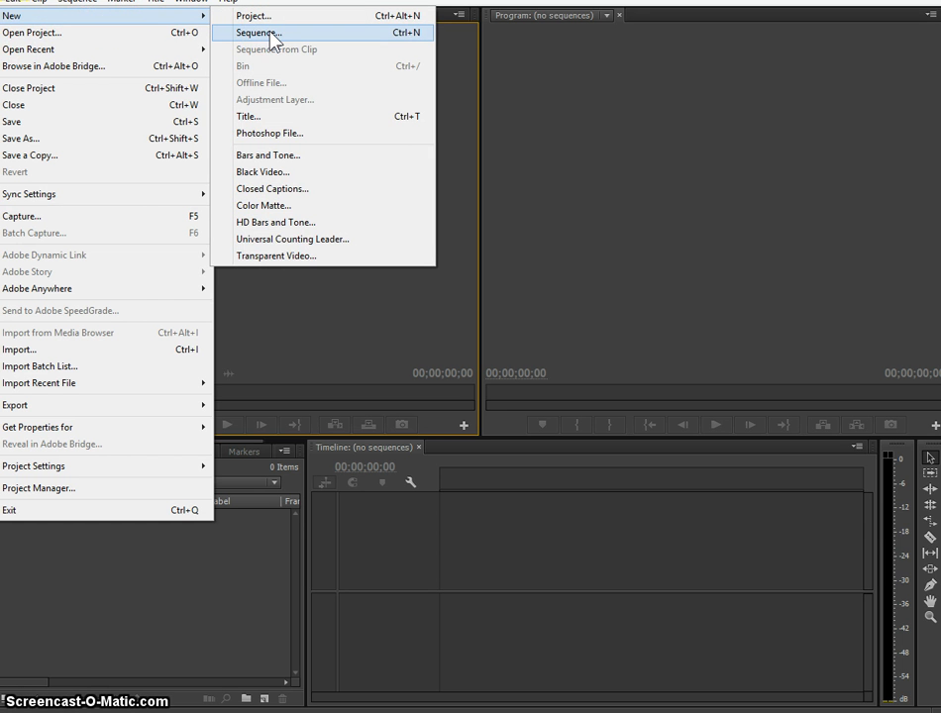
left_click(276, 36)
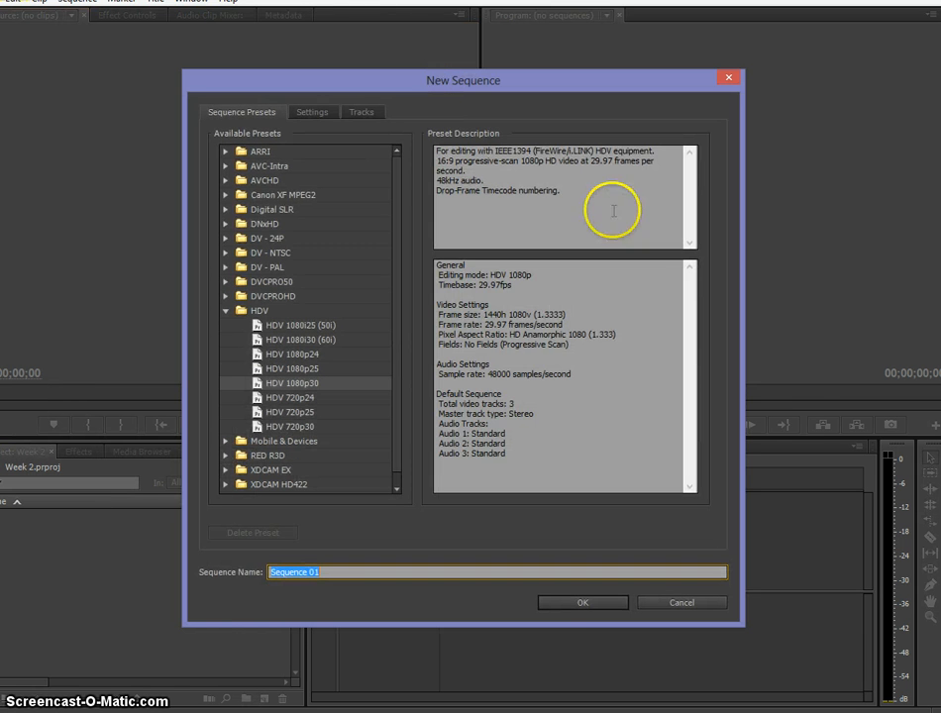
left_click_drag(428, 82, 475, 55)
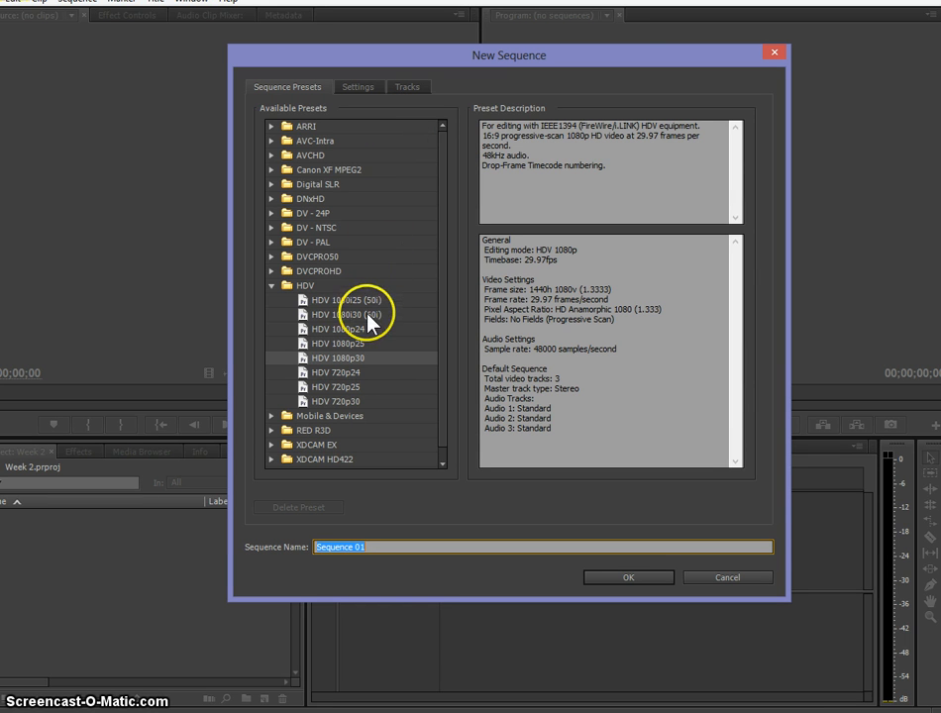
left_click(273, 285)
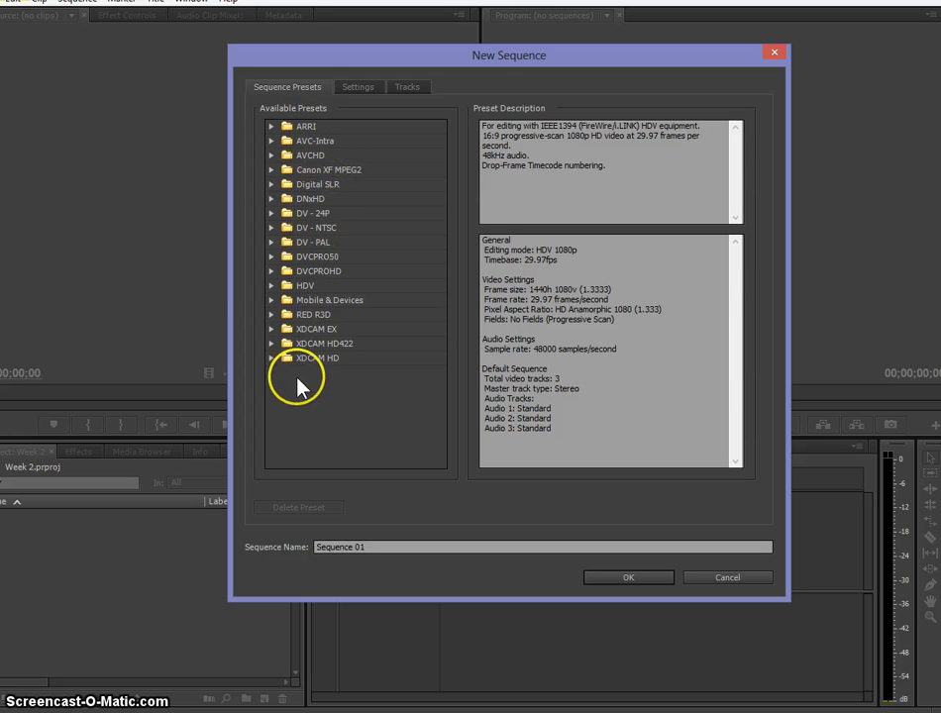
left_click(270, 286)
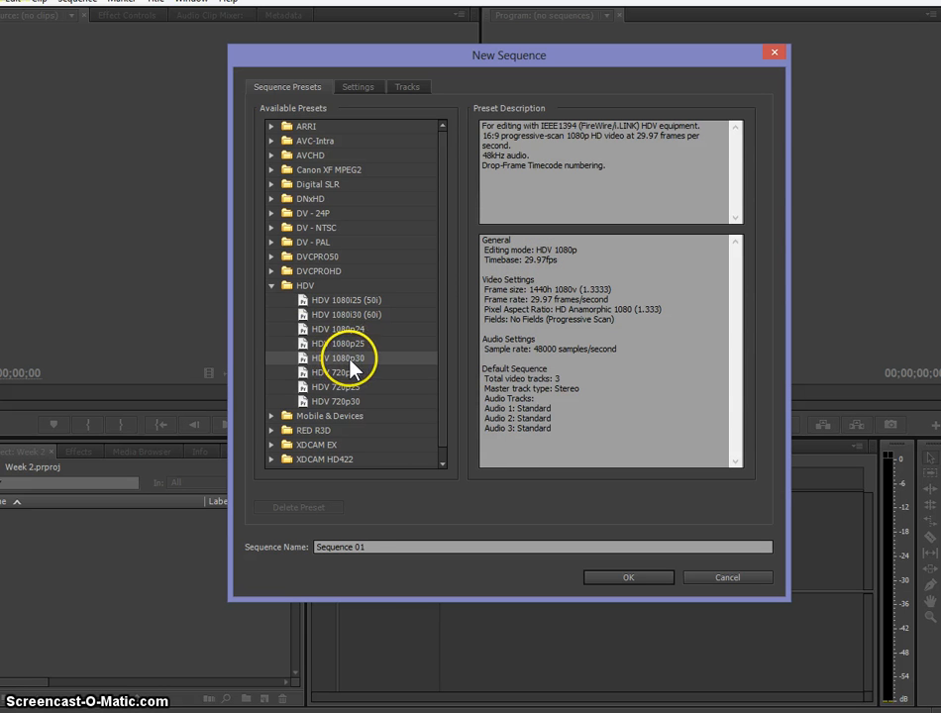
left_click_drag(362, 546, 251, 540)
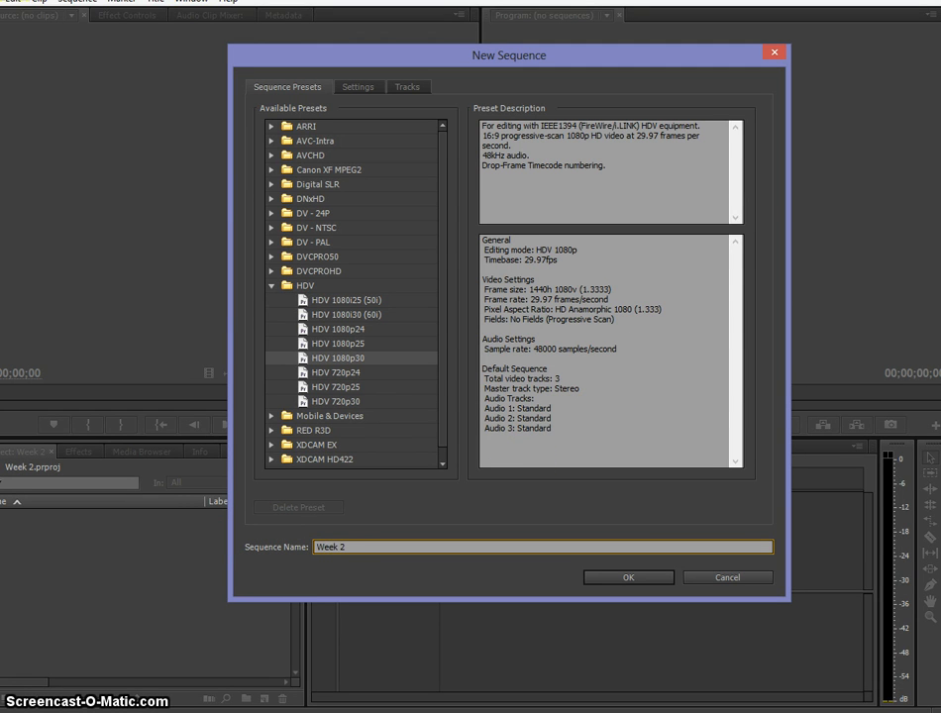
key("Return")
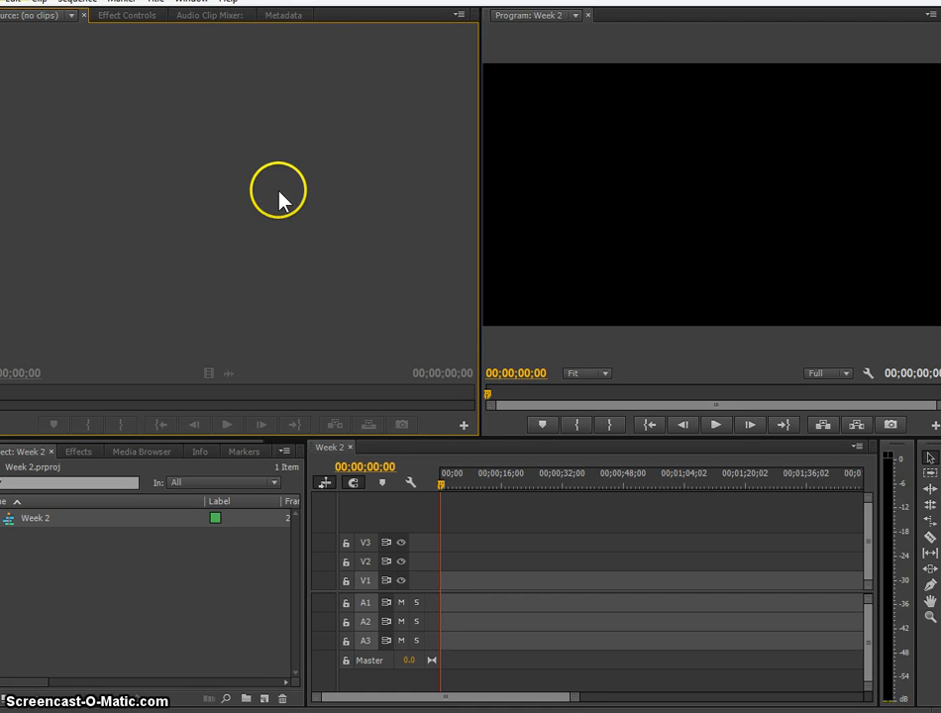
left_click(647, 189)
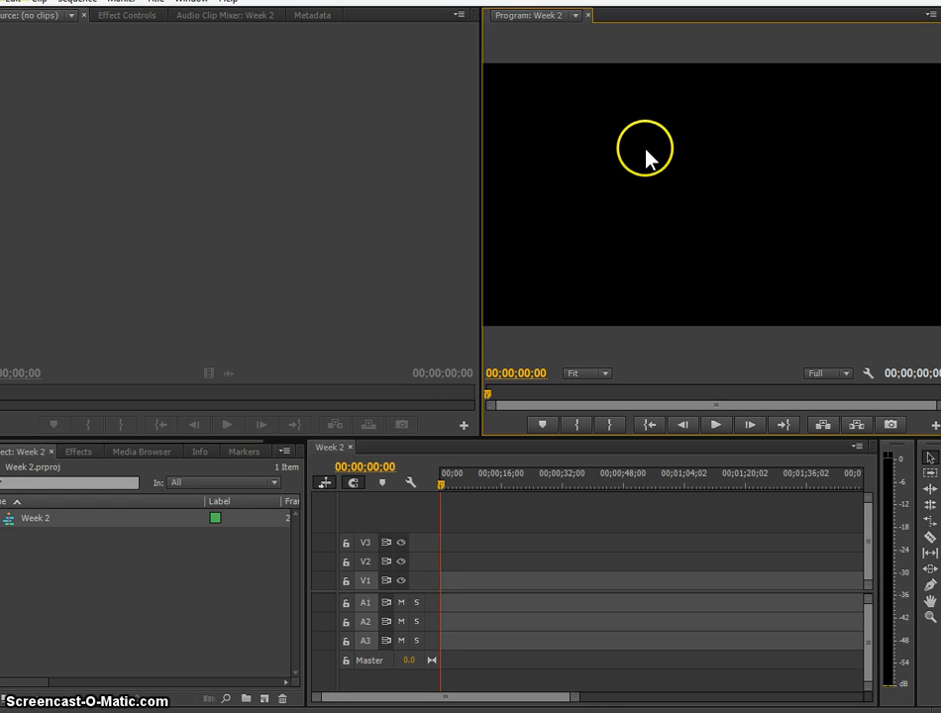
left_click(574, 531)
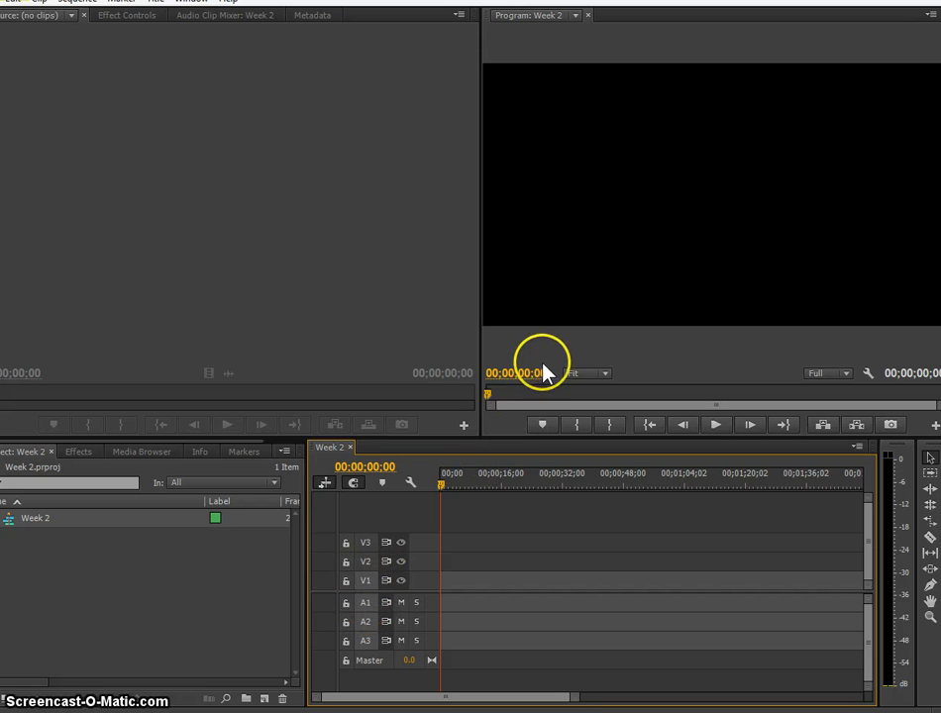
mouse_move(442, 493)
left_mouse_down()
mouse_move(716, 496)
mouse_move(433, 477)
mouse_move(625, 495)
mouse_move(447, 494)
left_mouse_up()
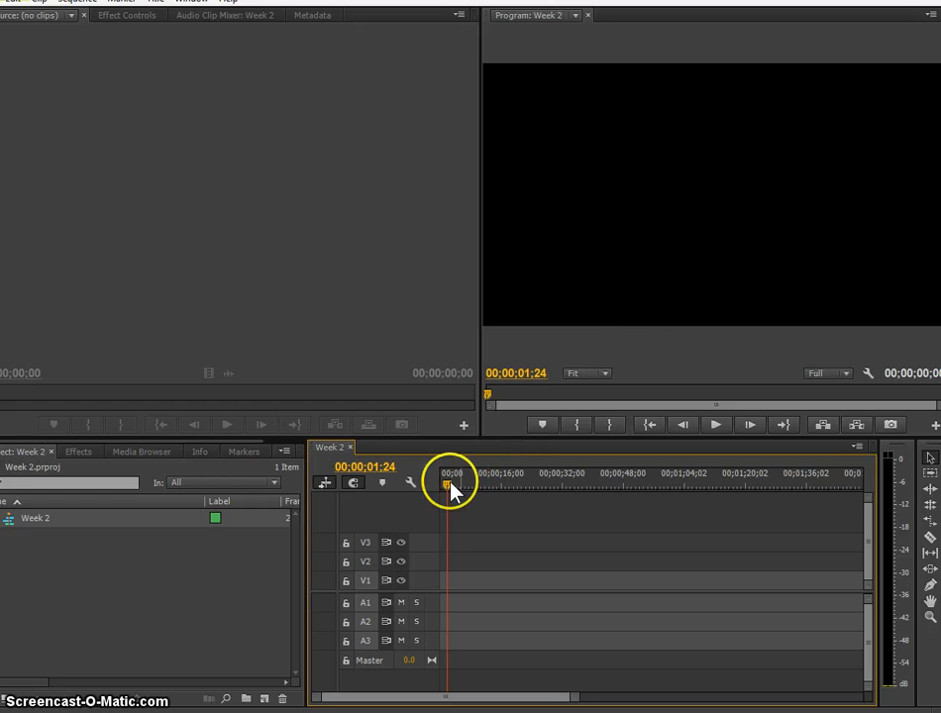
left_click_drag(452, 490, 441, 494)
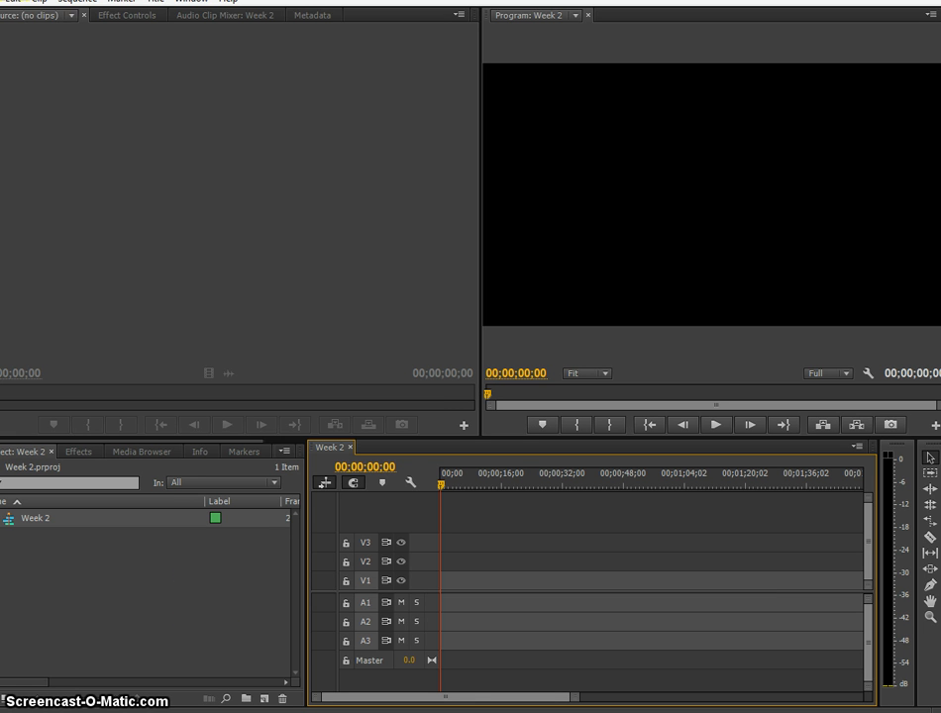
left_click(3, 2)
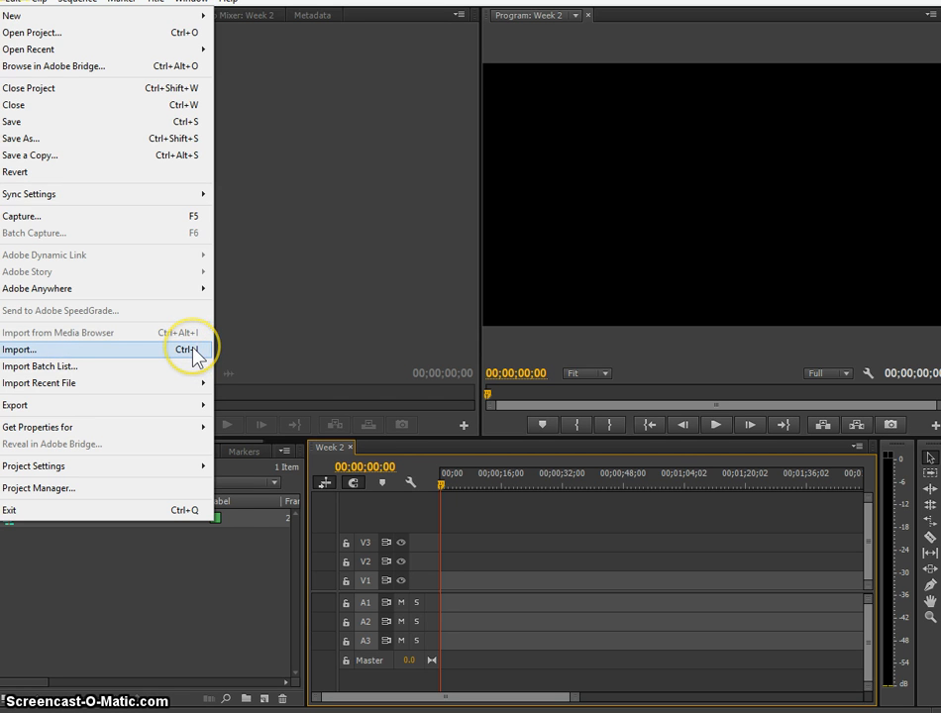
left_click(228, 586)
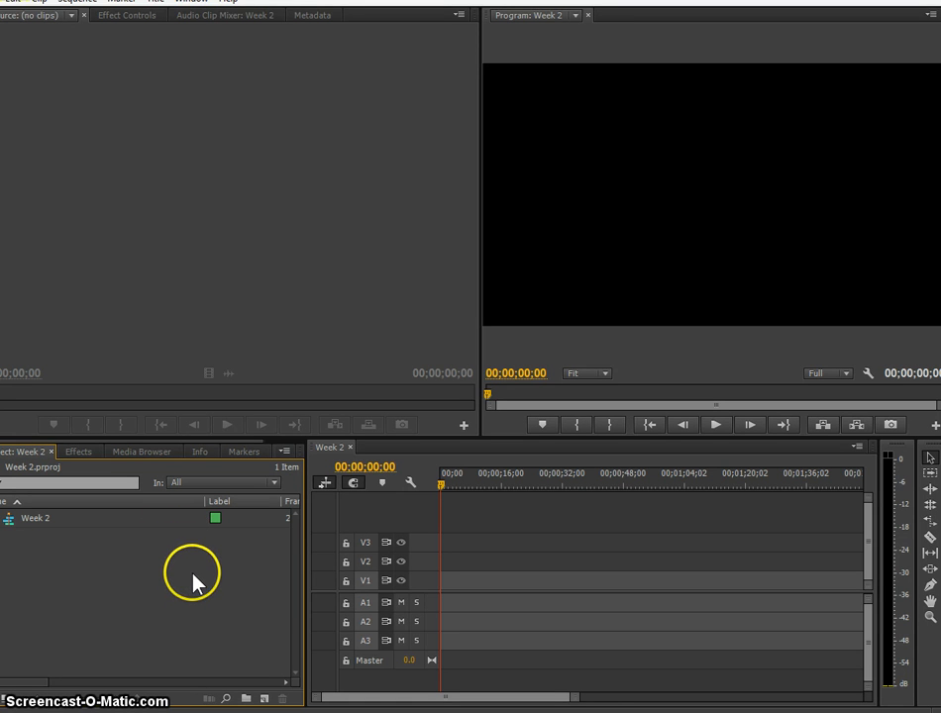
- Start a media import and browse to the Week 2 folder on the Desktop
double_click(203, 578)
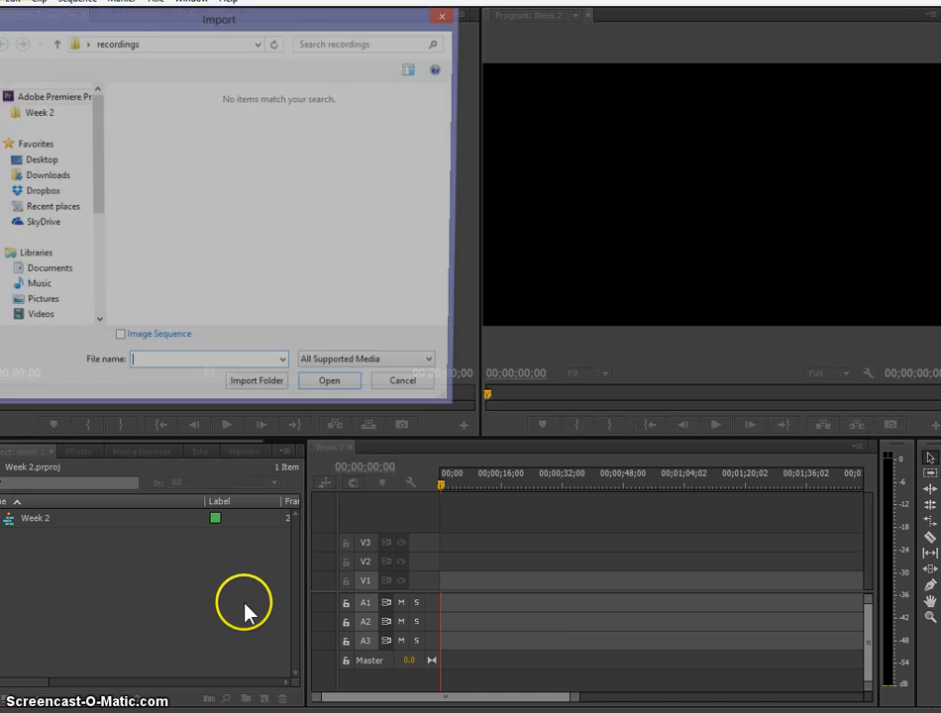
left_click_drag(213, 20, 431, 161)
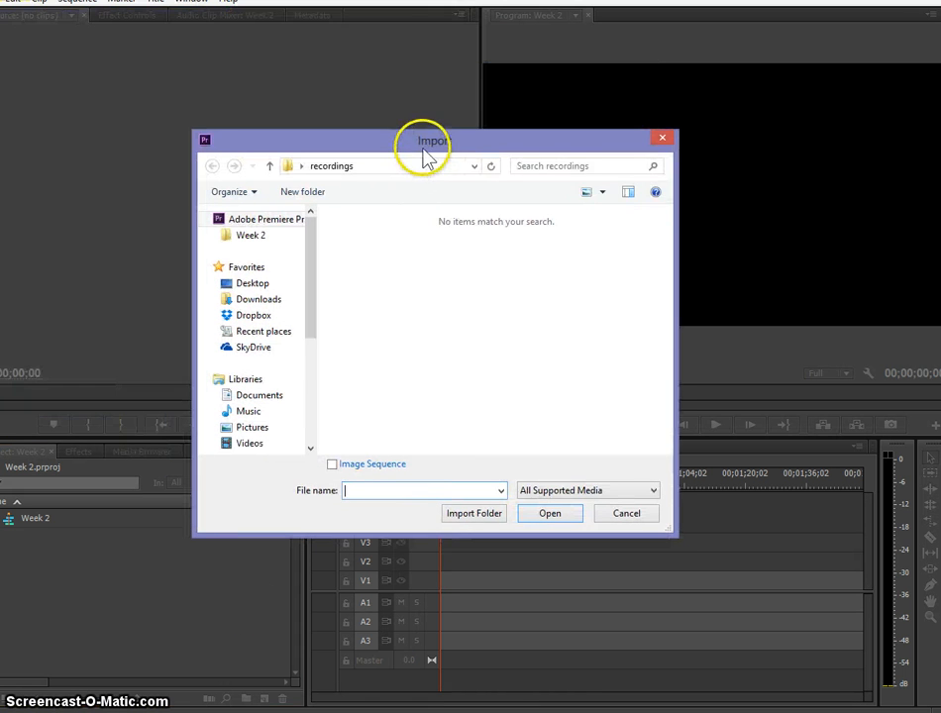
left_click(254, 287)
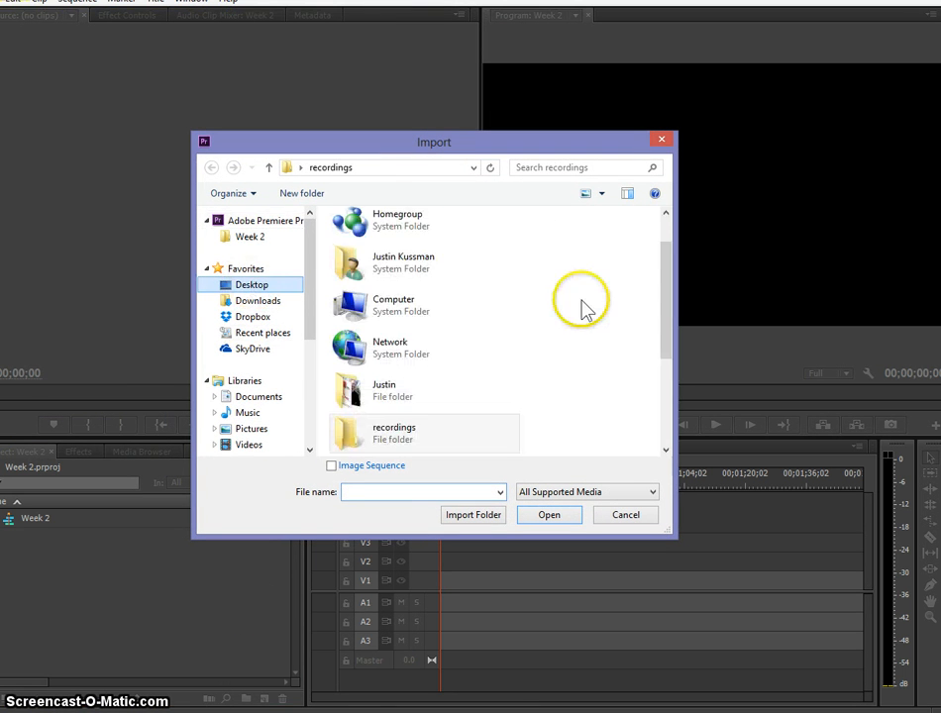
left_click_drag(668, 262, 666, 349)
double_click(393, 309)
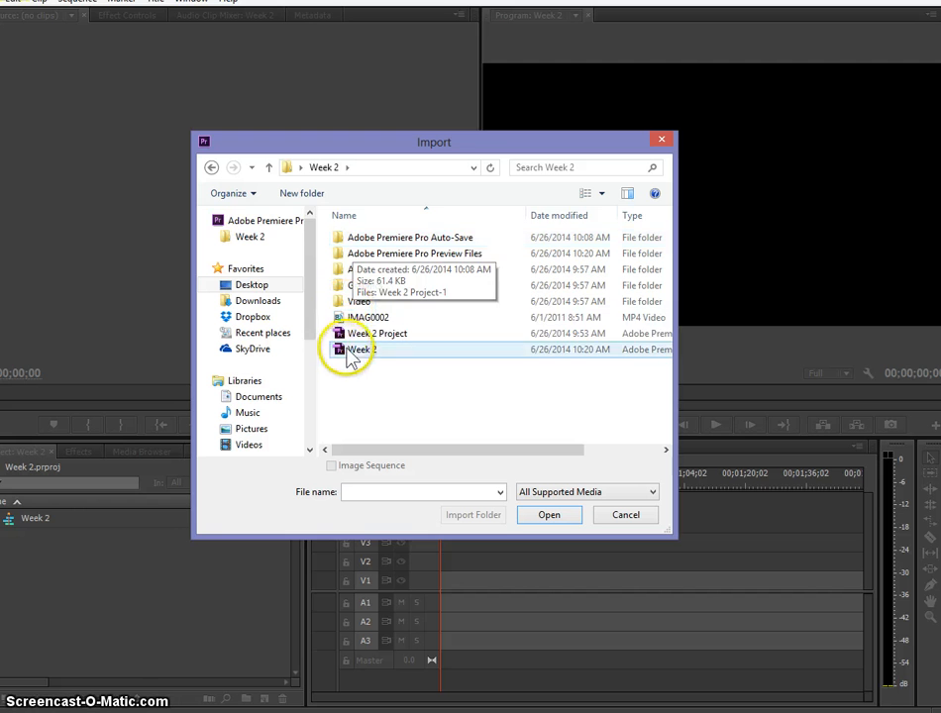
left_click_drag(480, 141, 421, 109)
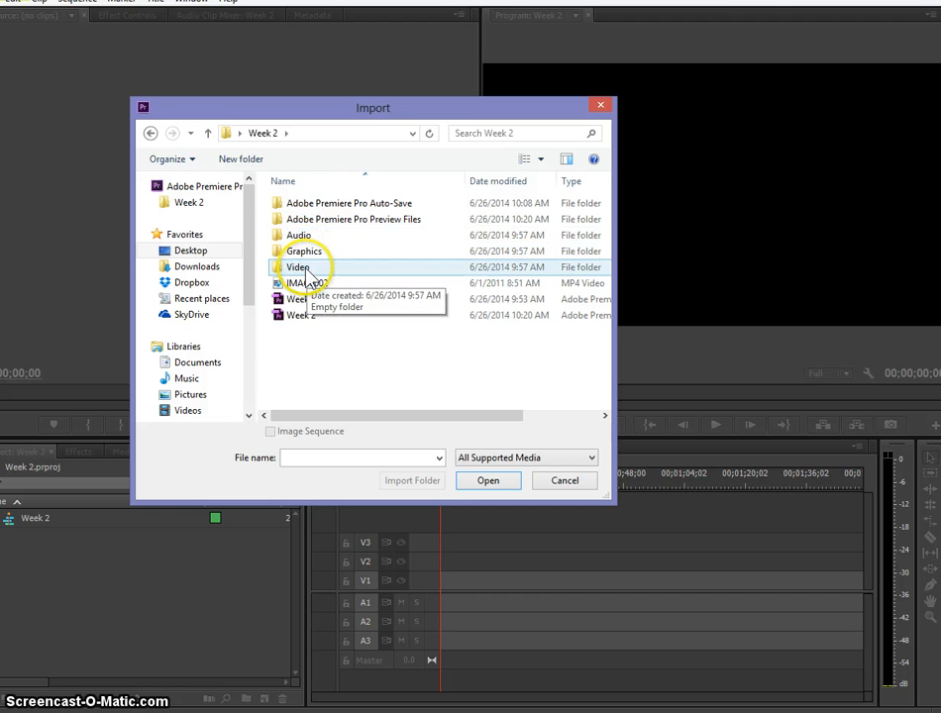
- Move the IMAG0002 video file from the Week 2 folder into its Video subfolder
left_click(298, 237)
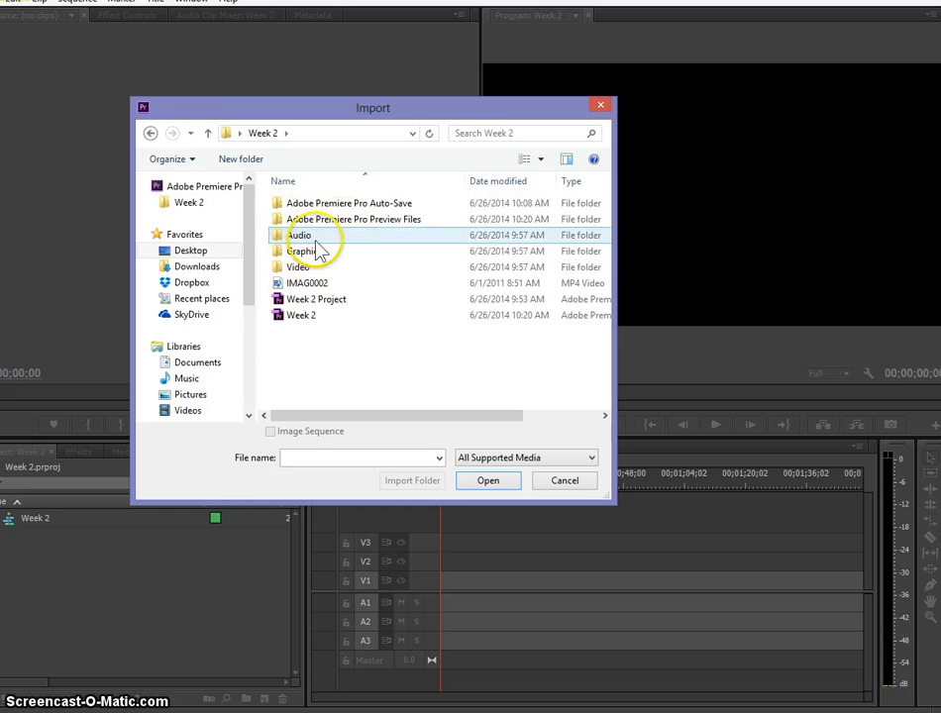
left_click(281, 283)
left_click_drag(280, 285, 297, 272)
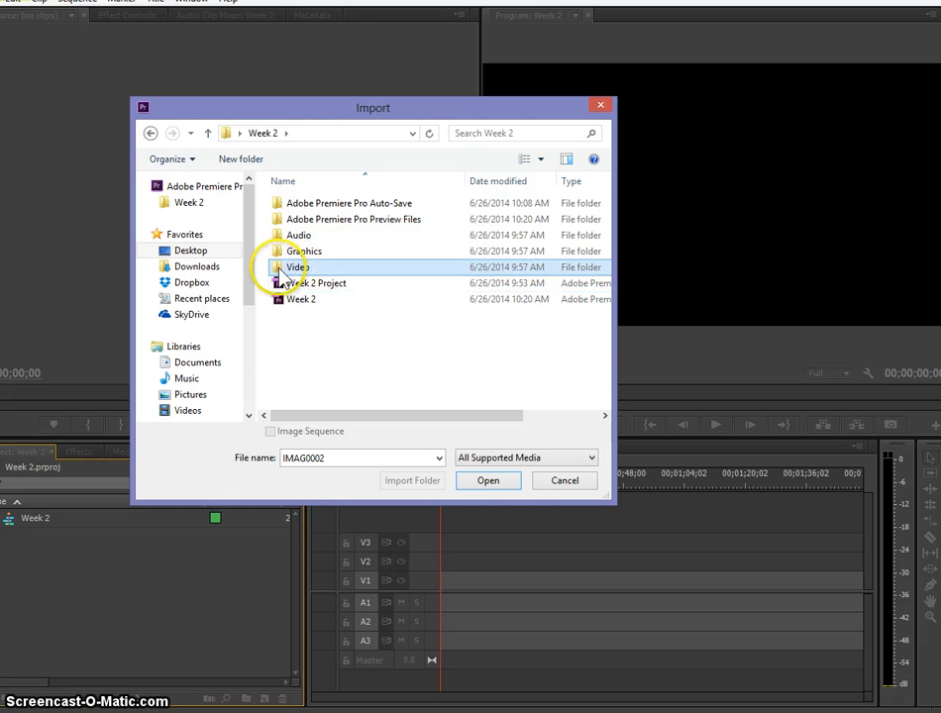
- Import IMAG0002 from the Video folder and open the clip in the Source monitor
double_click(271, 268)
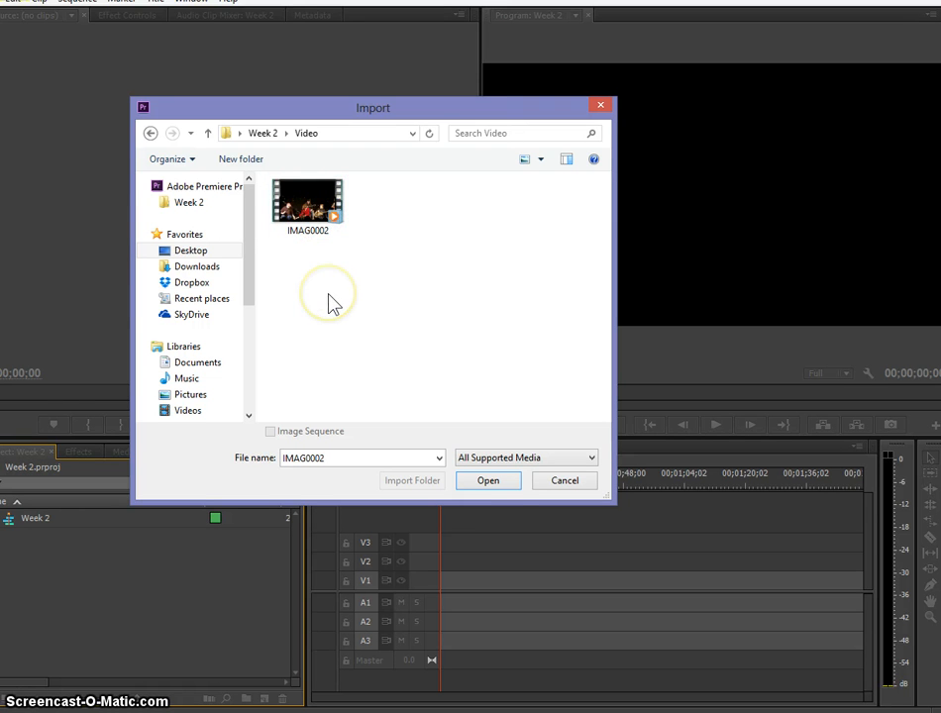
left_click(315, 208)
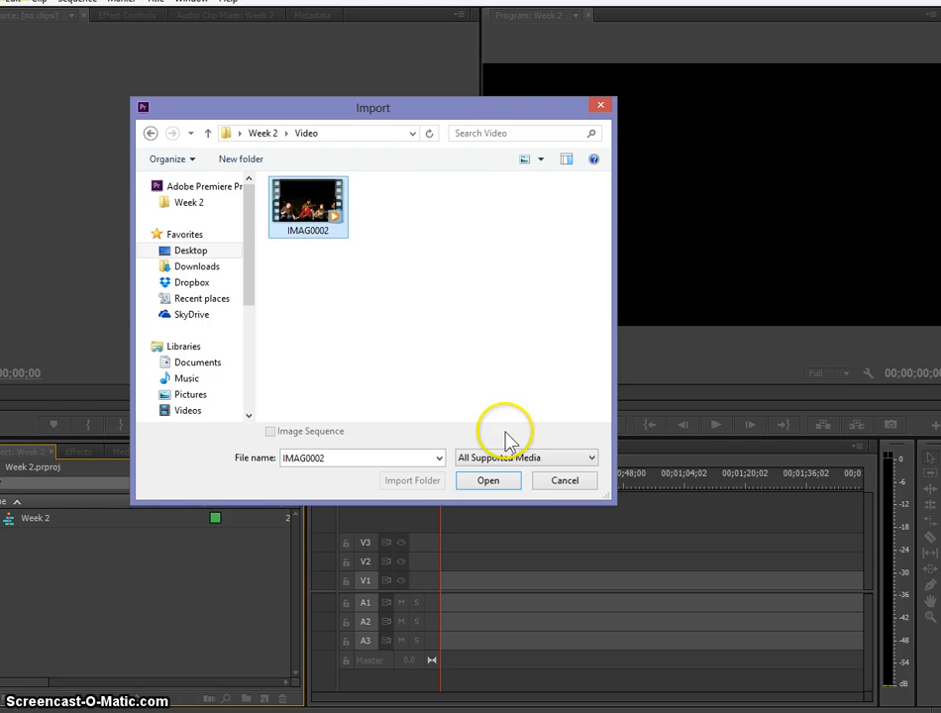
left_click(496, 486)
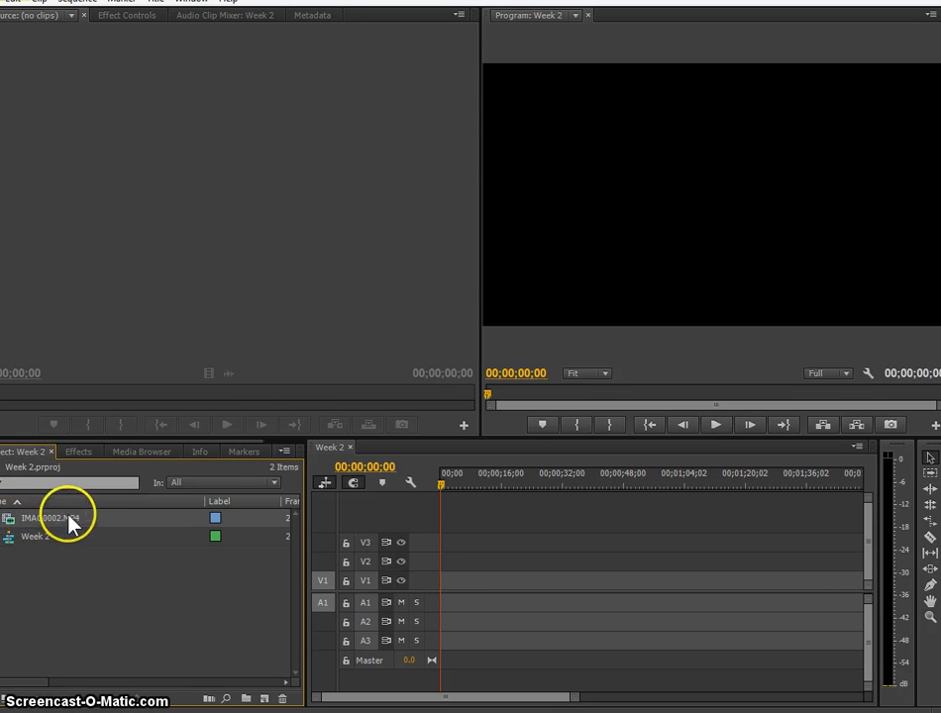
double_click(12, 525)
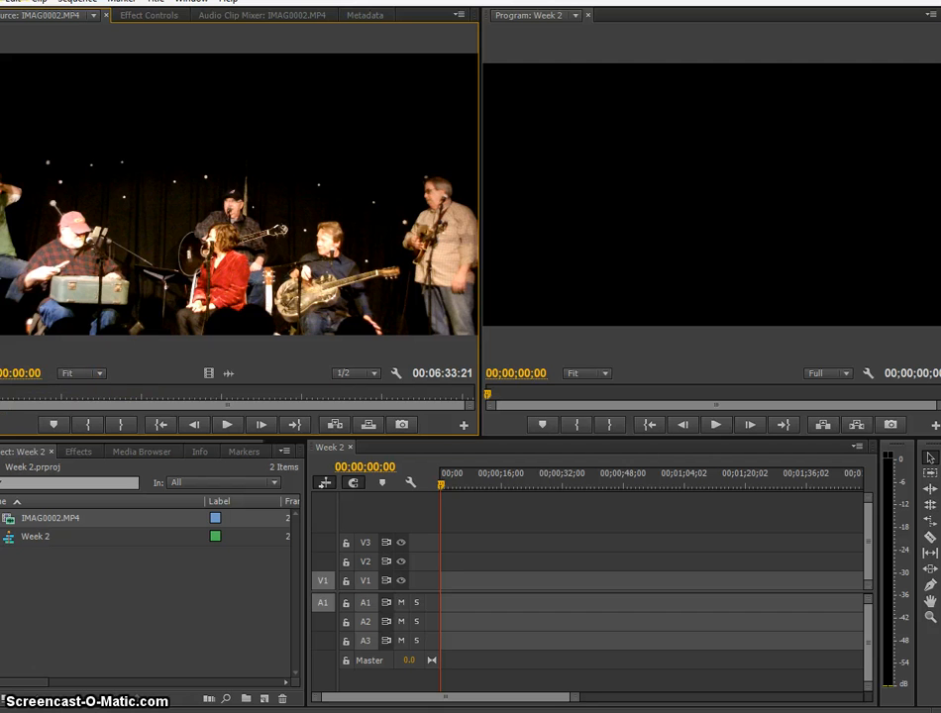
- Scrub through IMAG0002 in the Source monitor and mark an In point at 00:02:18:22, where the performance begins
left_click(44, 399)
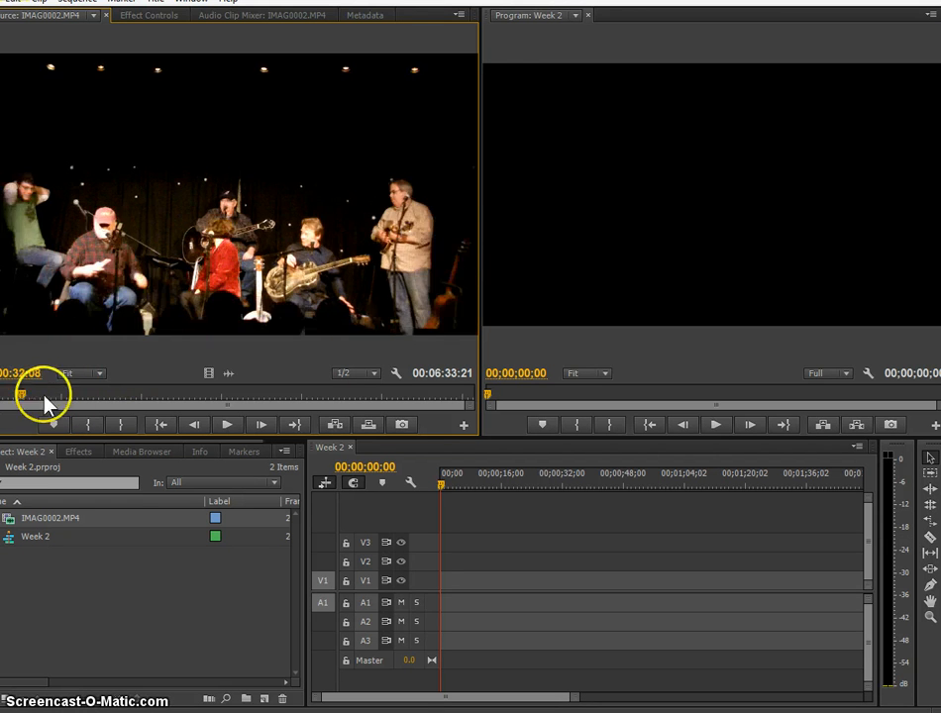
left_click_drag(44, 396, 116, 395)
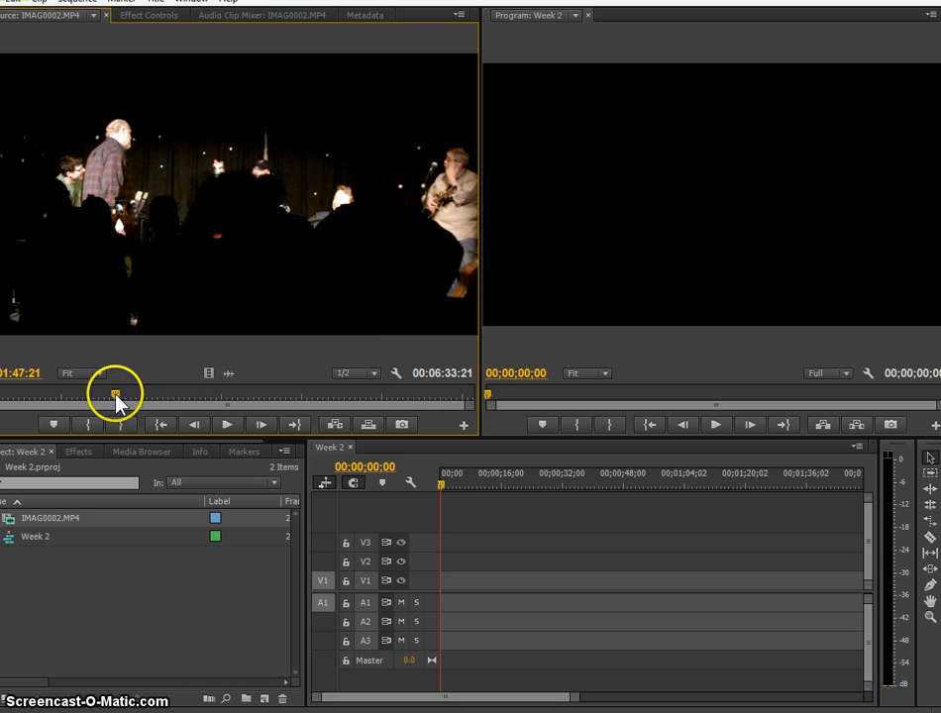
left_click_drag(115, 395, 156, 397)
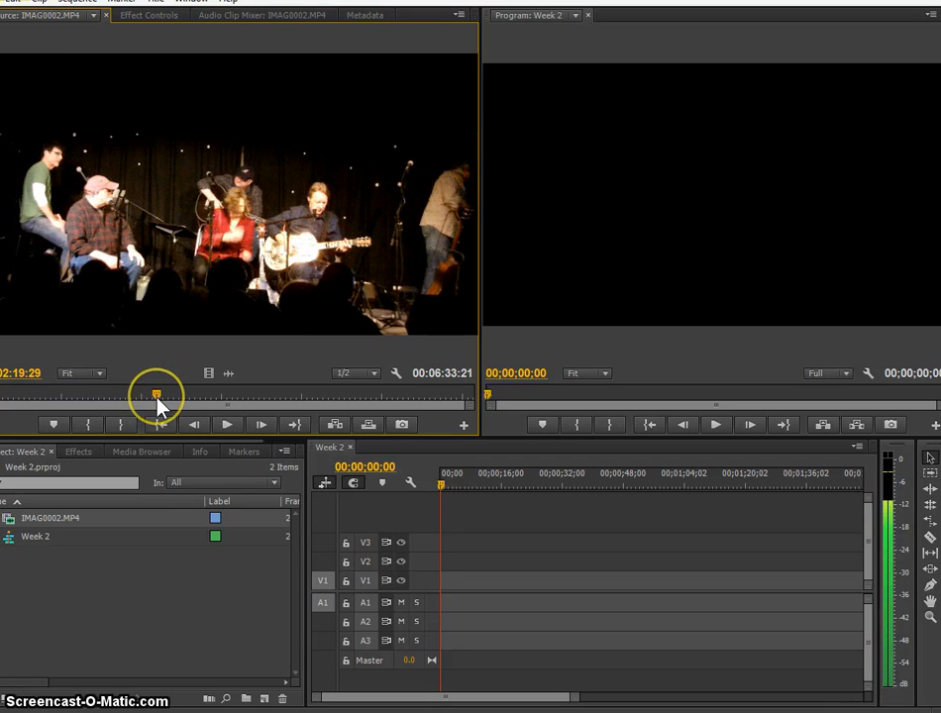
left_click(228, 425)
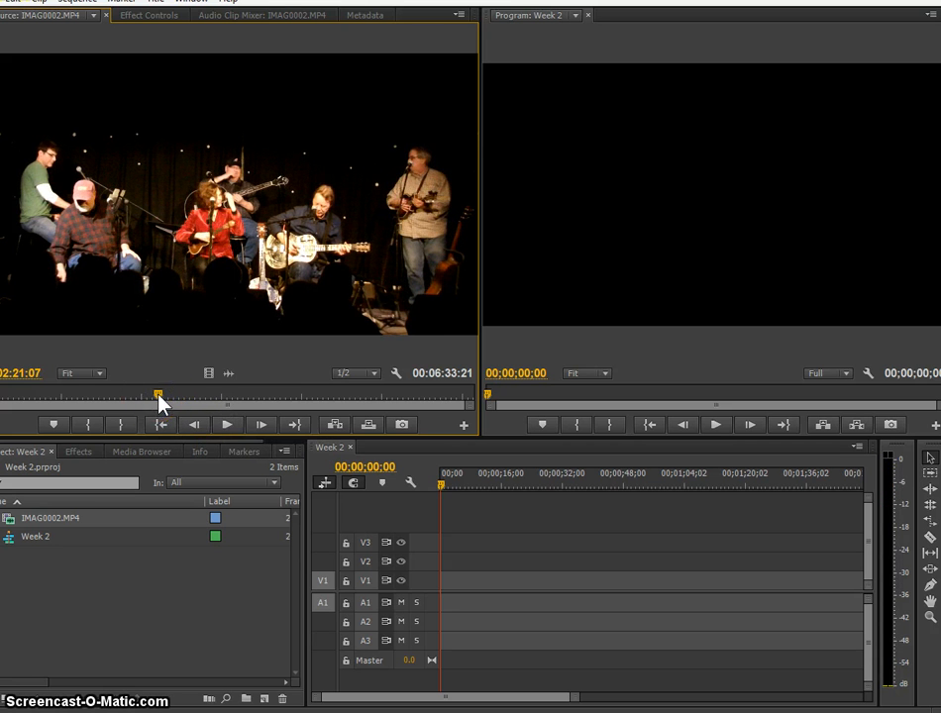
left_click_drag(161, 401, 156, 399)
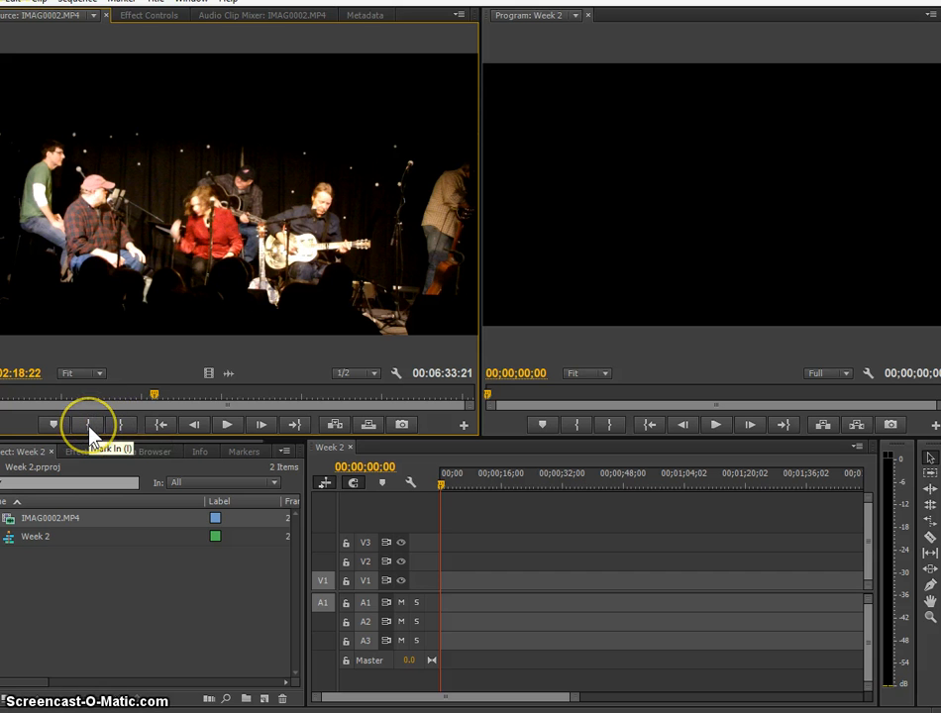
left_click(89, 433)
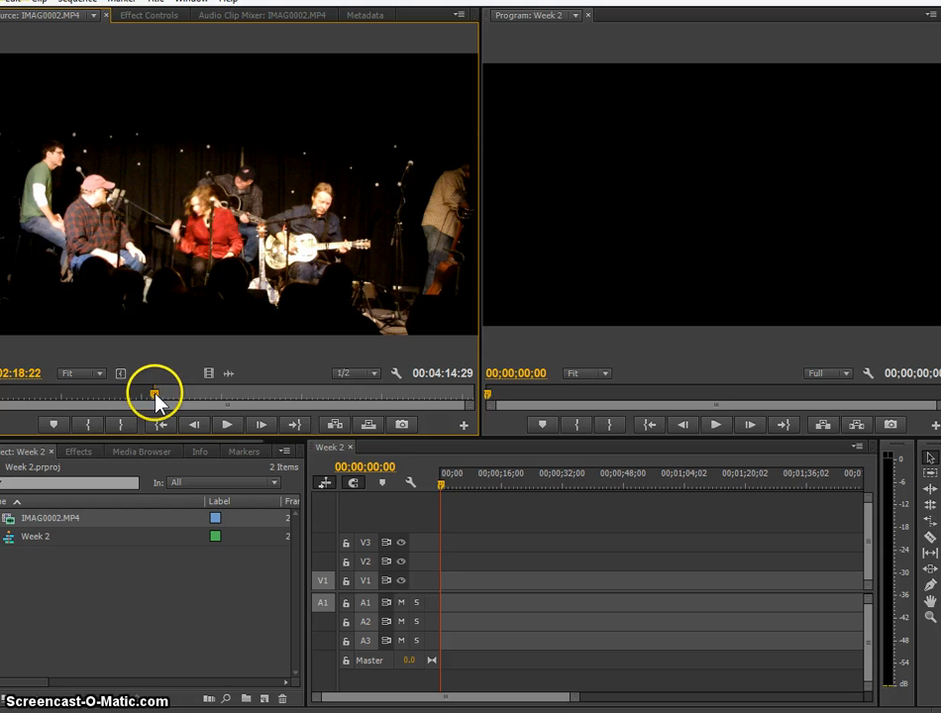
- Mark the source clip's Out point at 00:04:40:16
left_click_drag(156, 400, 446, 398)
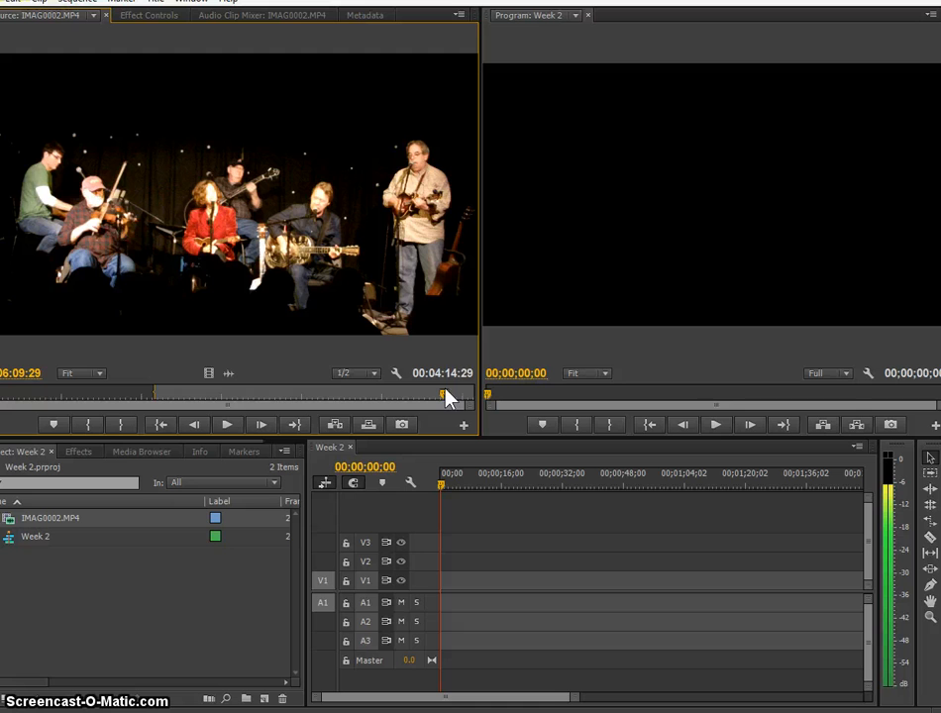
left_click(333, 394)
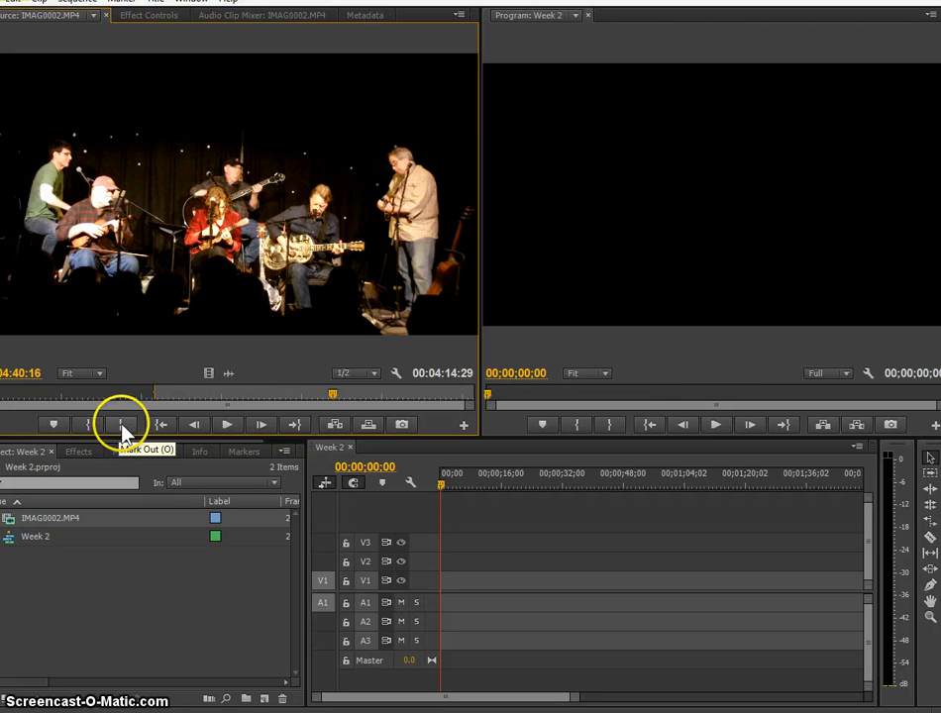
left_click(121, 425)
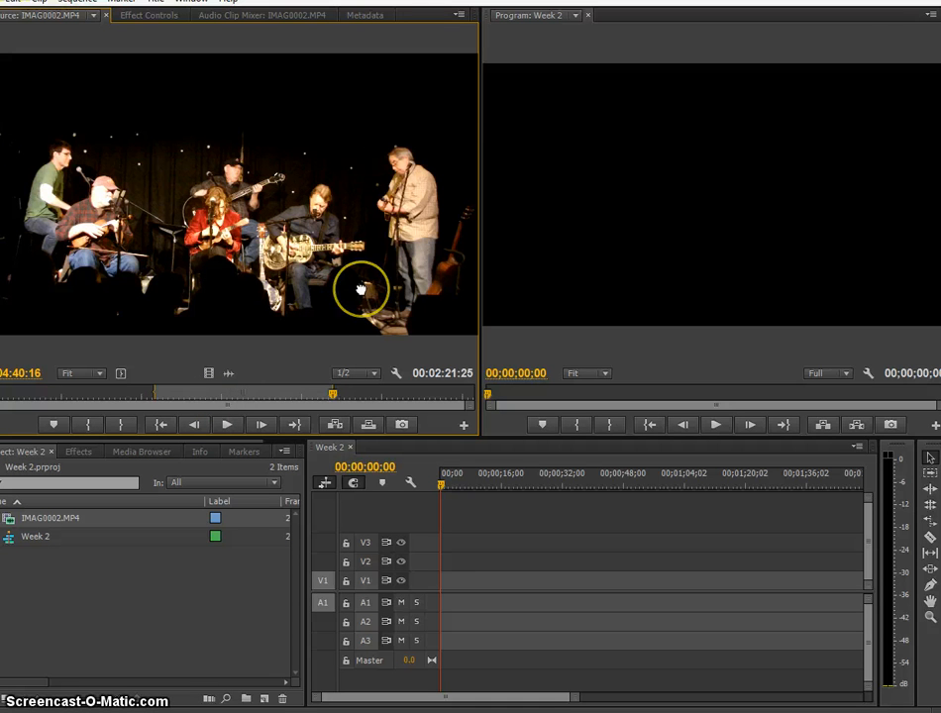
- Place the marked section at the start of track V1 and change the sequence settings to match the clip
left_click_drag(363, 290, 443, 581)
left_click_drag(442, 584, 441, 583)
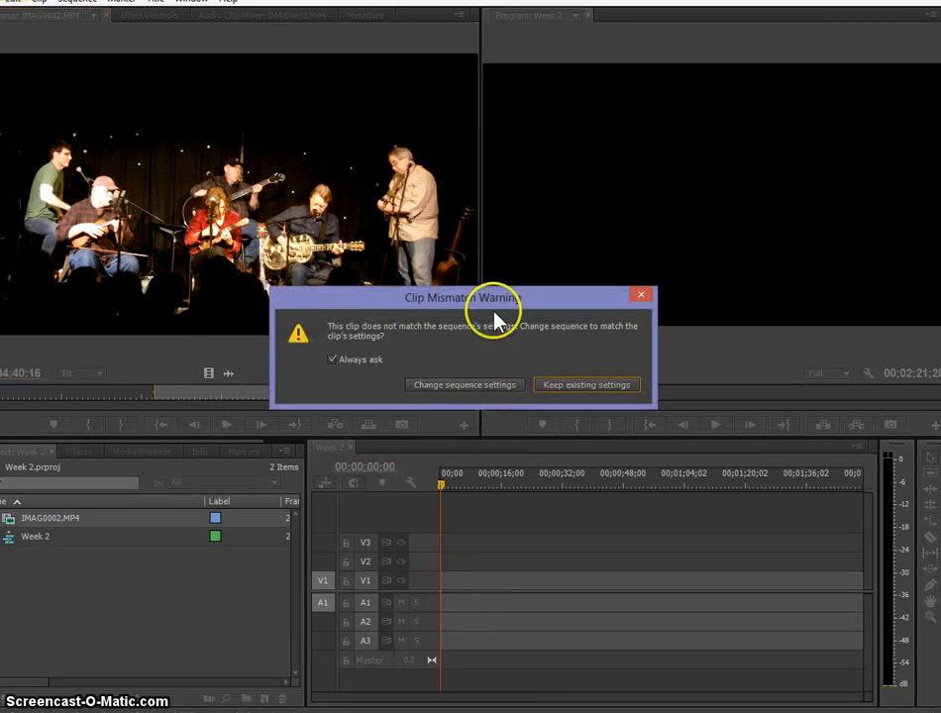
left_click_drag(458, 302, 389, 328)
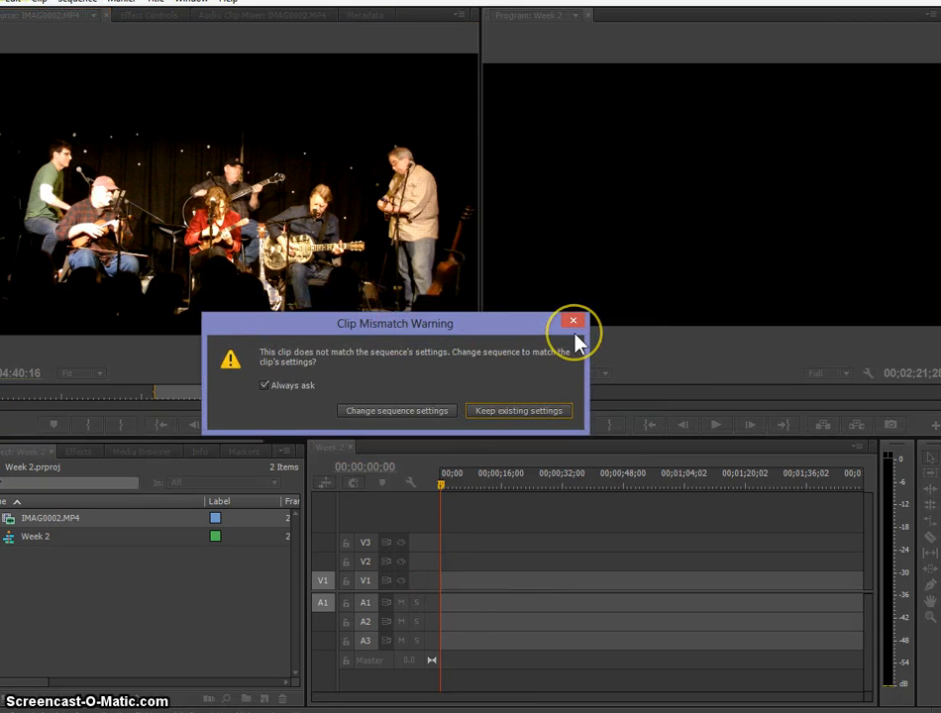
left_click_drag(563, 332, 520, 328)
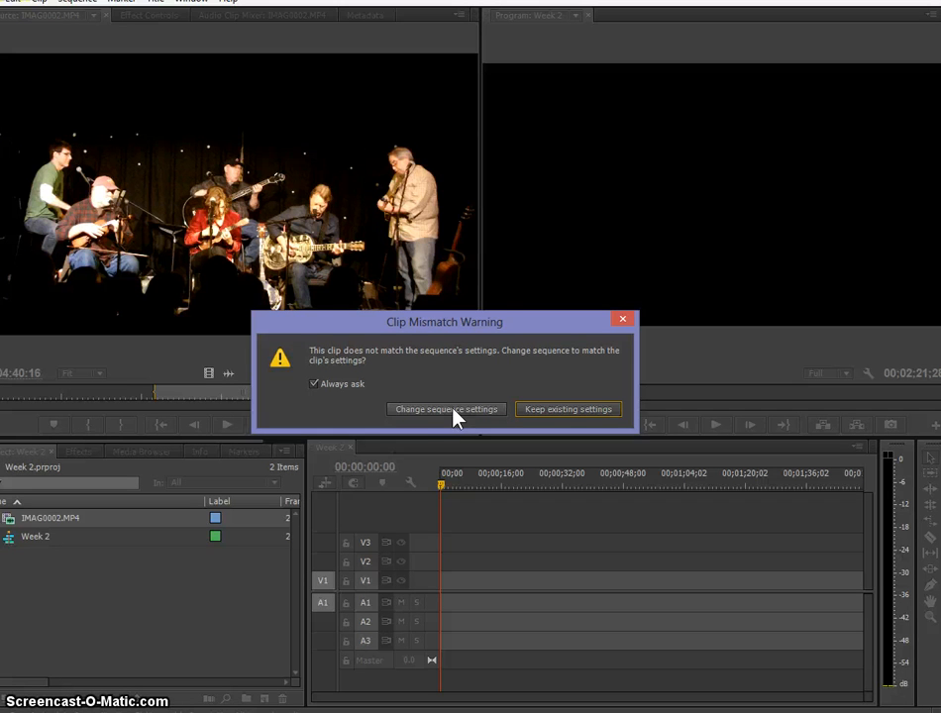
left_click_drag(417, 315, 423, 324)
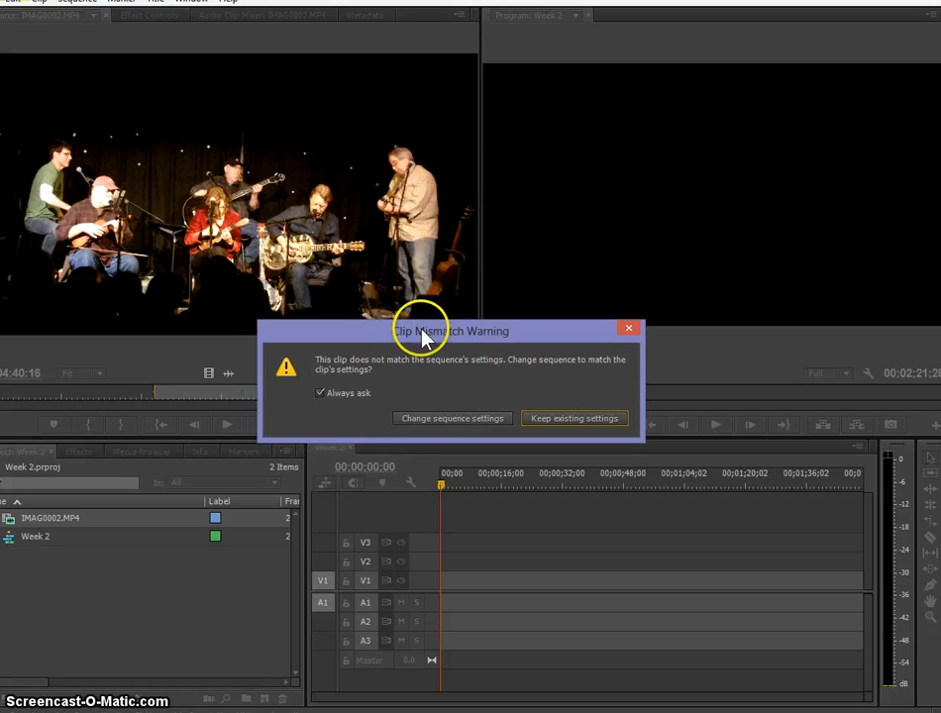
left_click(433, 419)
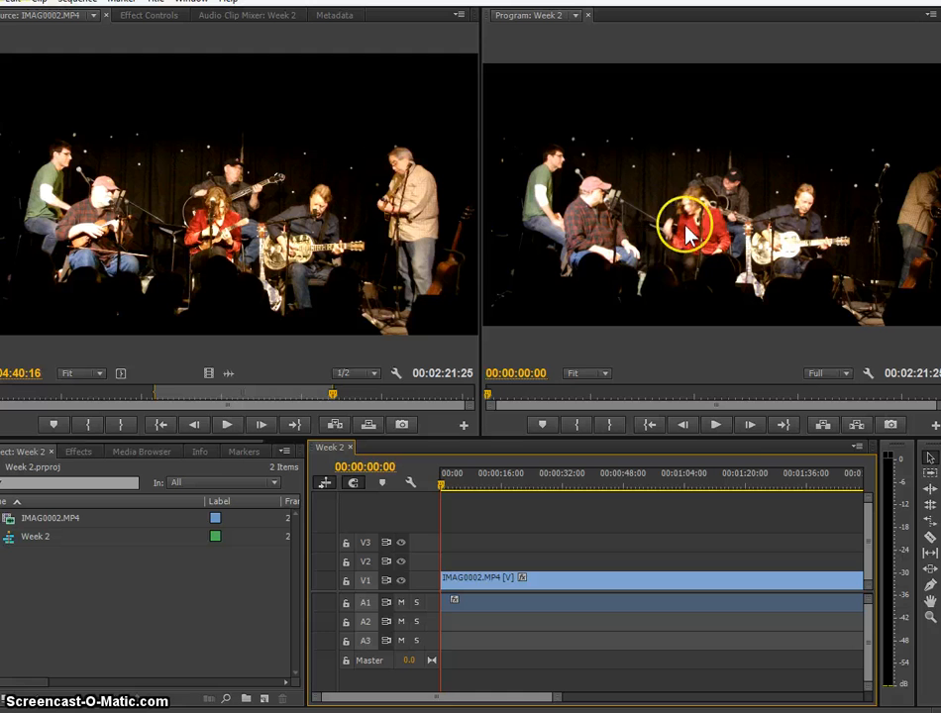
- Preview the beginning of the Week 2 sequence and check where the placed clip ends on the timeline
left_click(717, 426)
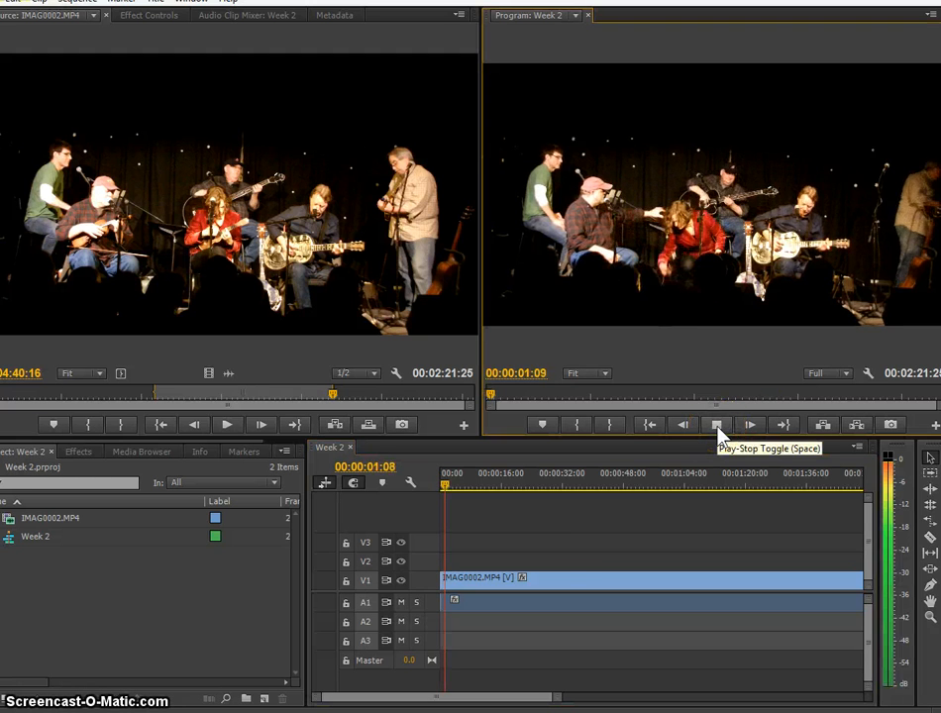
left_click(716, 426)
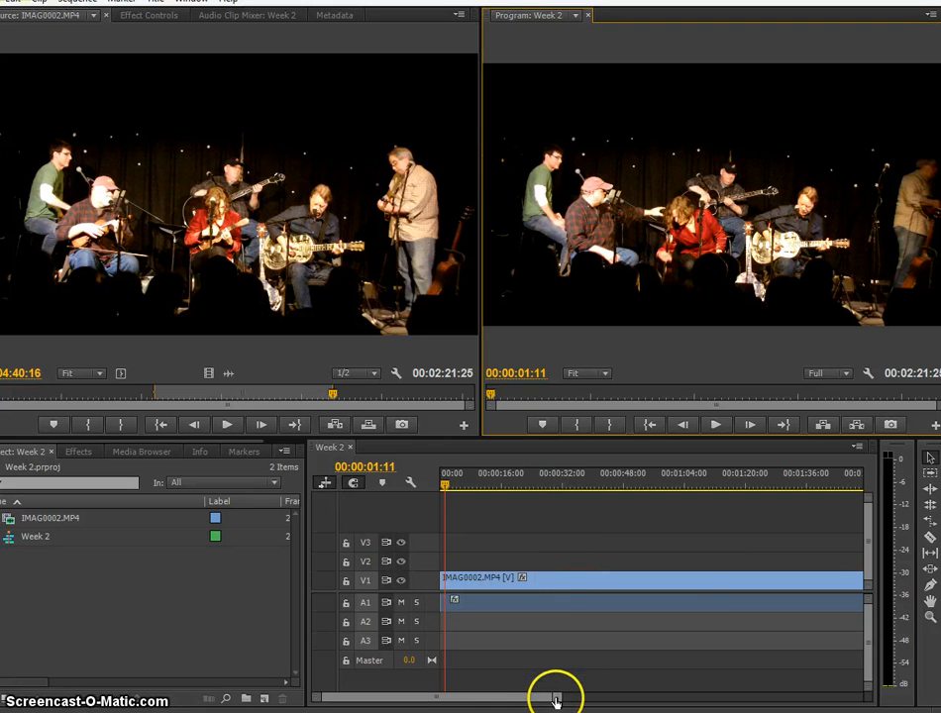
left_click_drag(556, 699, 735, 699)
left_click(774, 487)
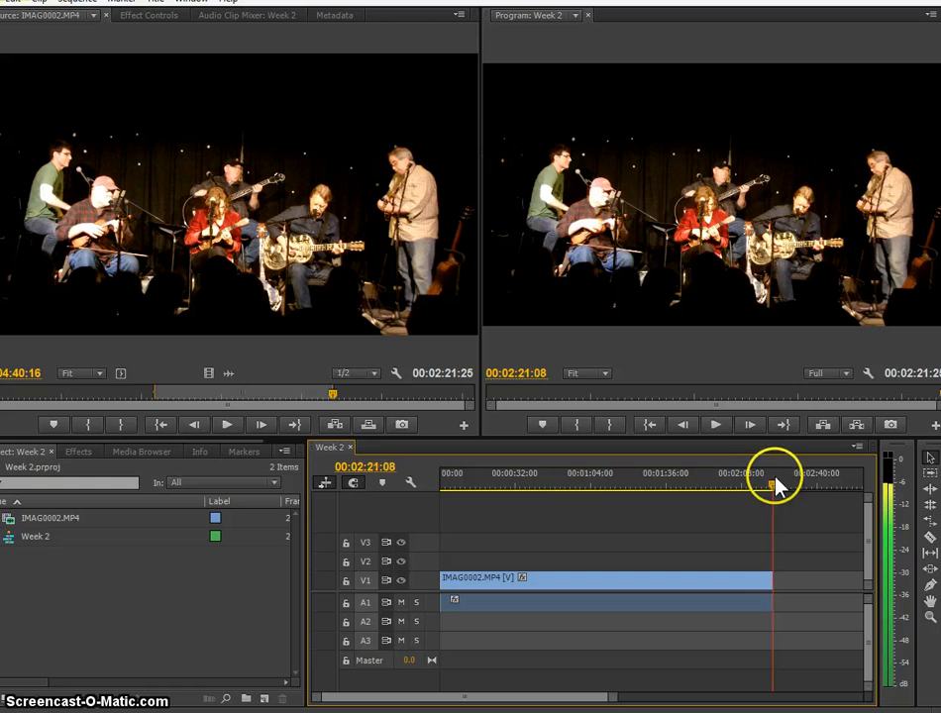
left_click_drag(775, 479, 776, 478)
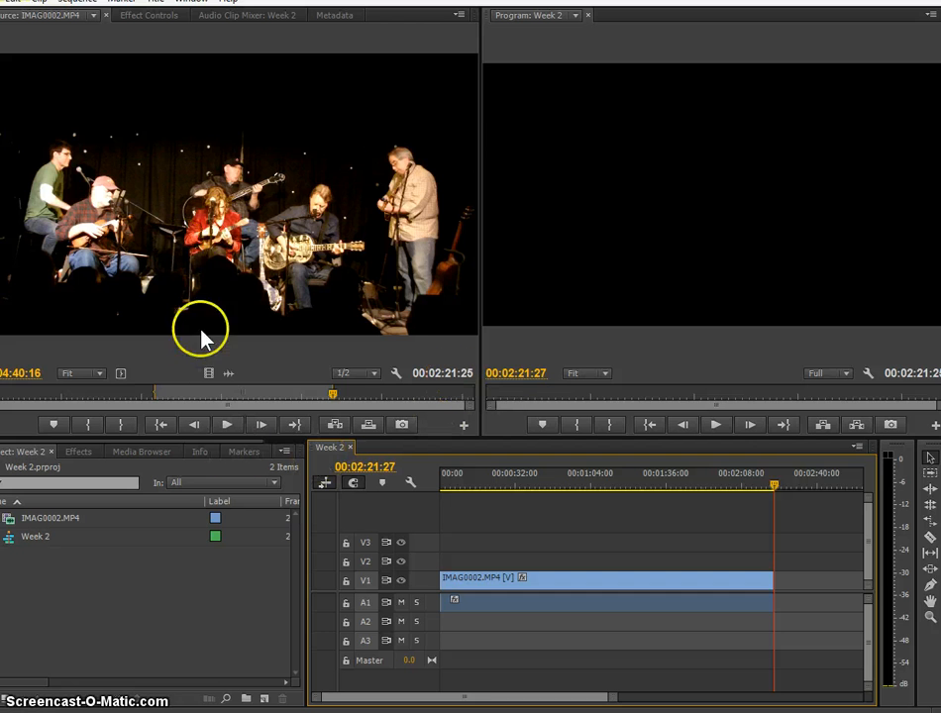
- Mark a second source section from 00:04:52:02 to 00:05:14:18 and place it on V2 at the end of the first clip
left_click_drag(332, 394, 345, 394)
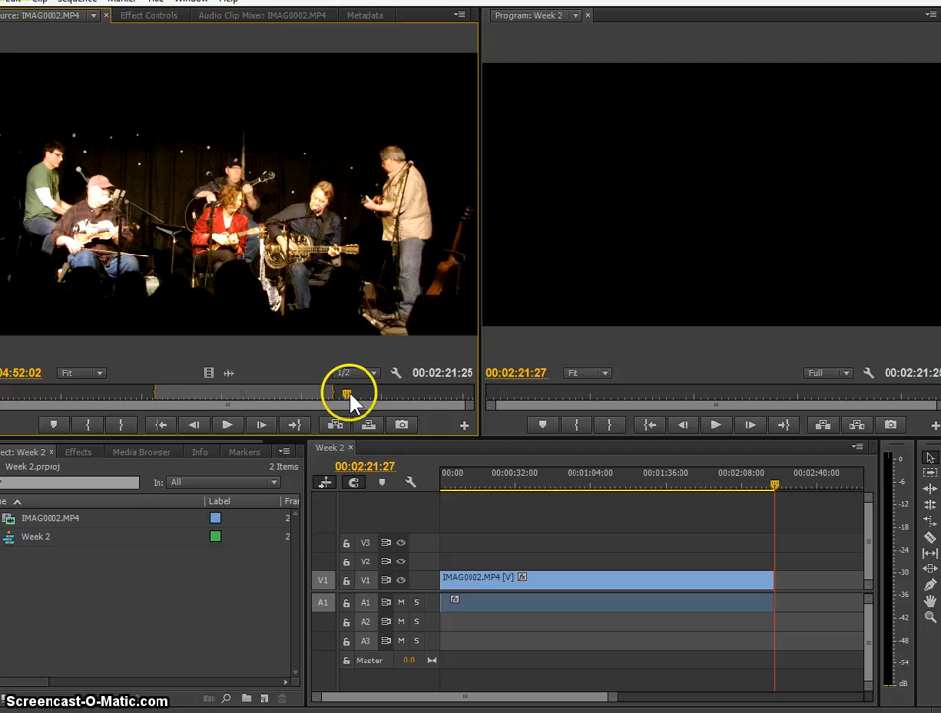
left_click(90, 426)
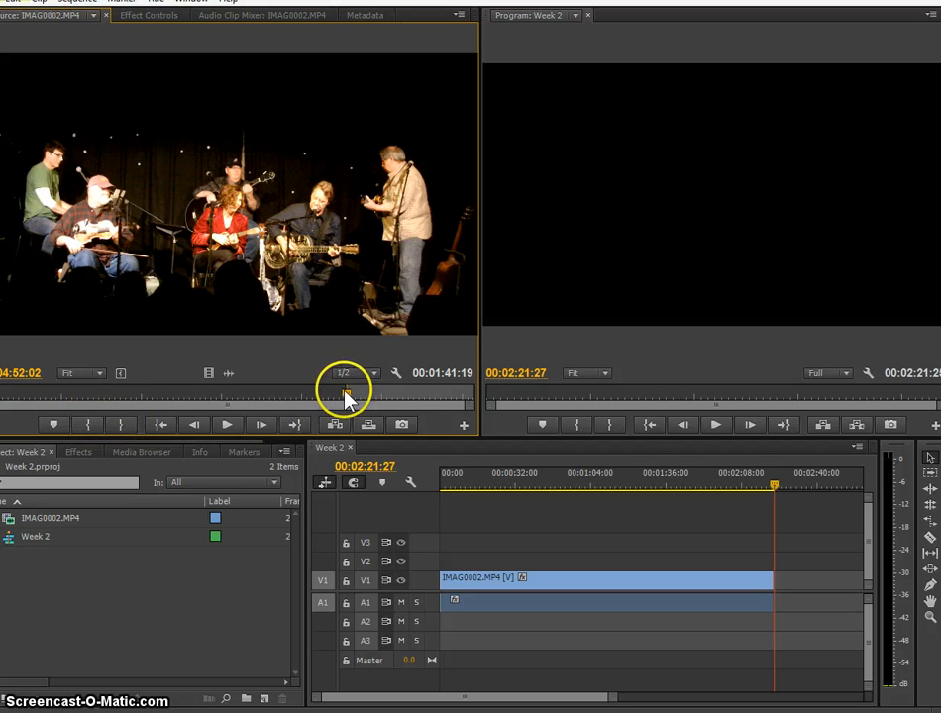
left_click_drag(354, 396, 375, 398)
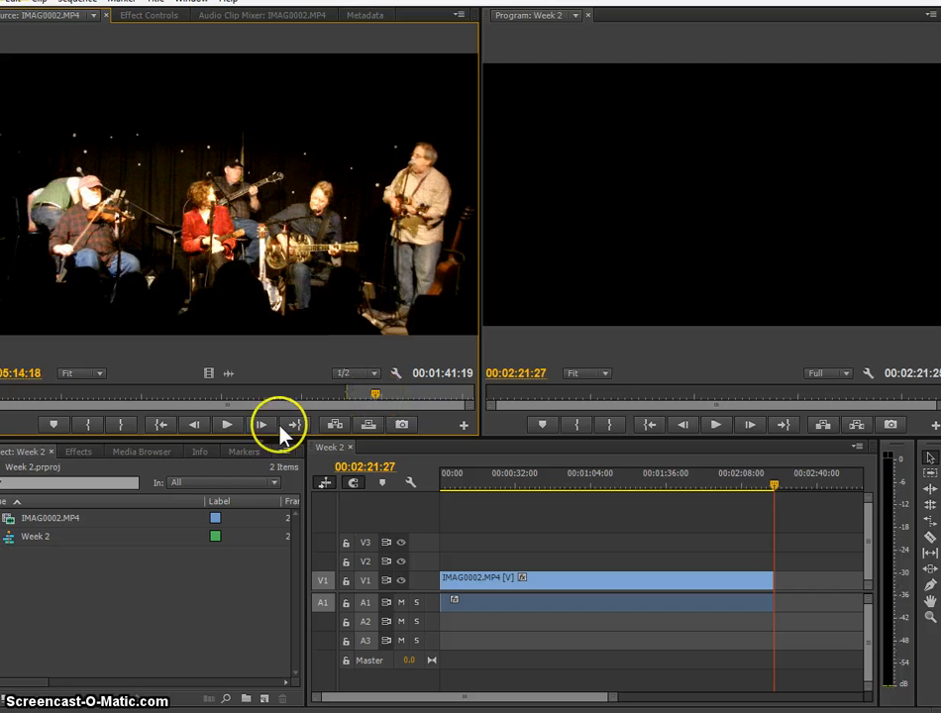
left_click(120, 426)
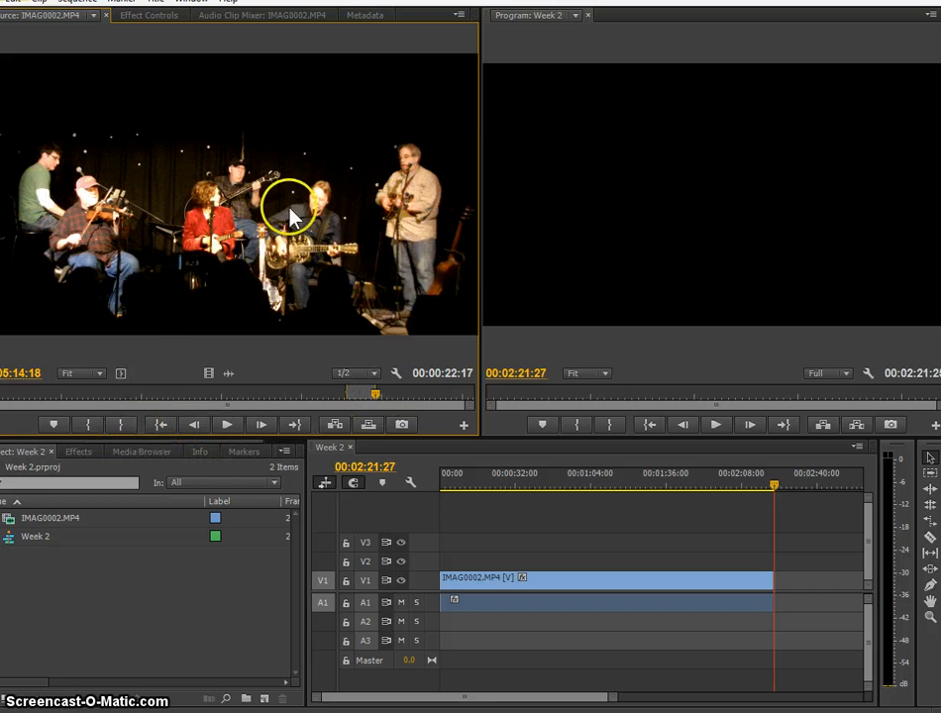
left_click_drag(293, 218, 794, 562)
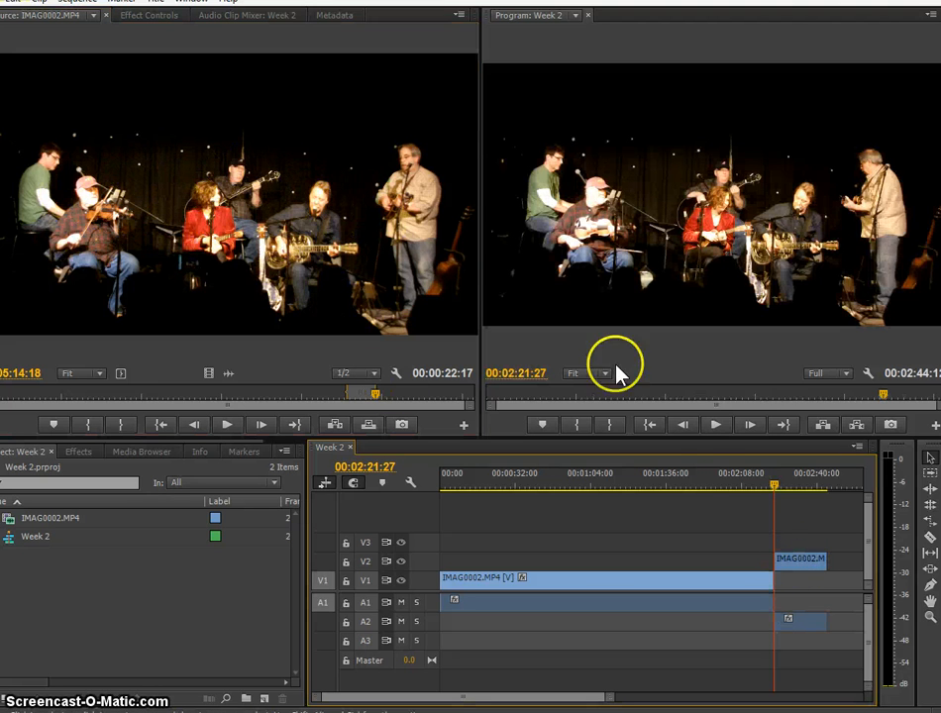
- Reposition the V2 and V1 clips along the timeline so that both start at the beginning of the sequence
left_click_drag(804, 565, 570, 563)
left_click_drag(718, 591, 783, 589)
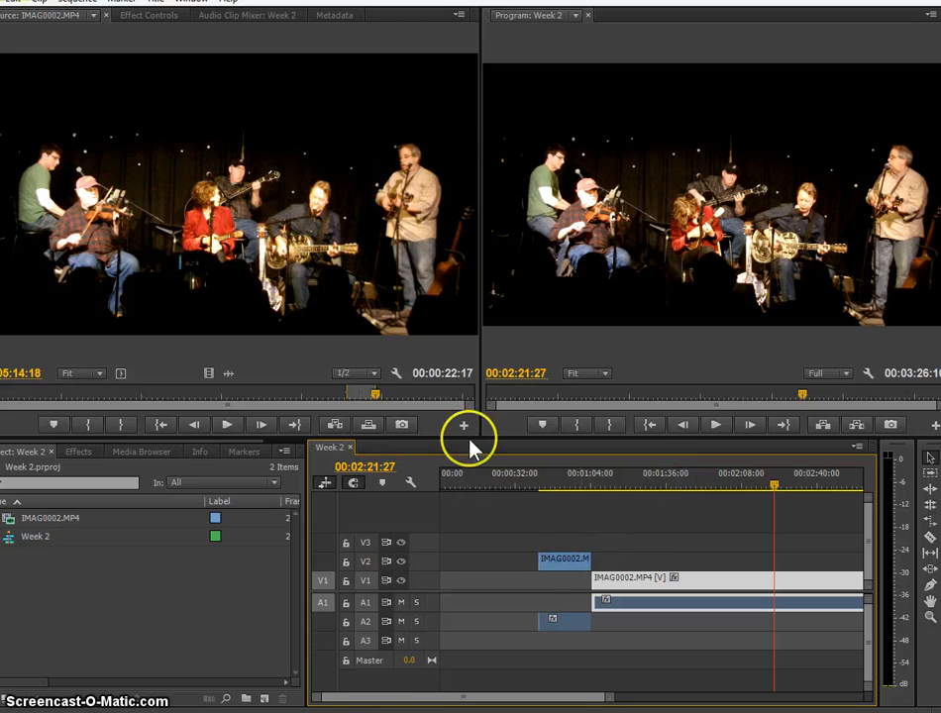
left_click_drag(563, 563, 448, 563)
left_click_drag(636, 589, 490, 591)
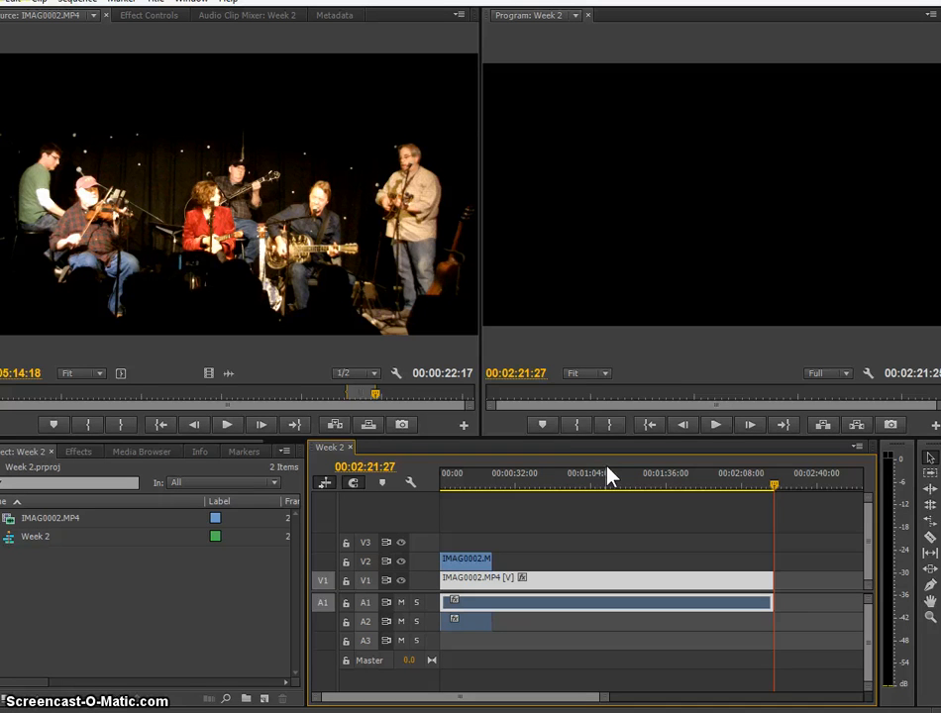
left_click(525, 382)
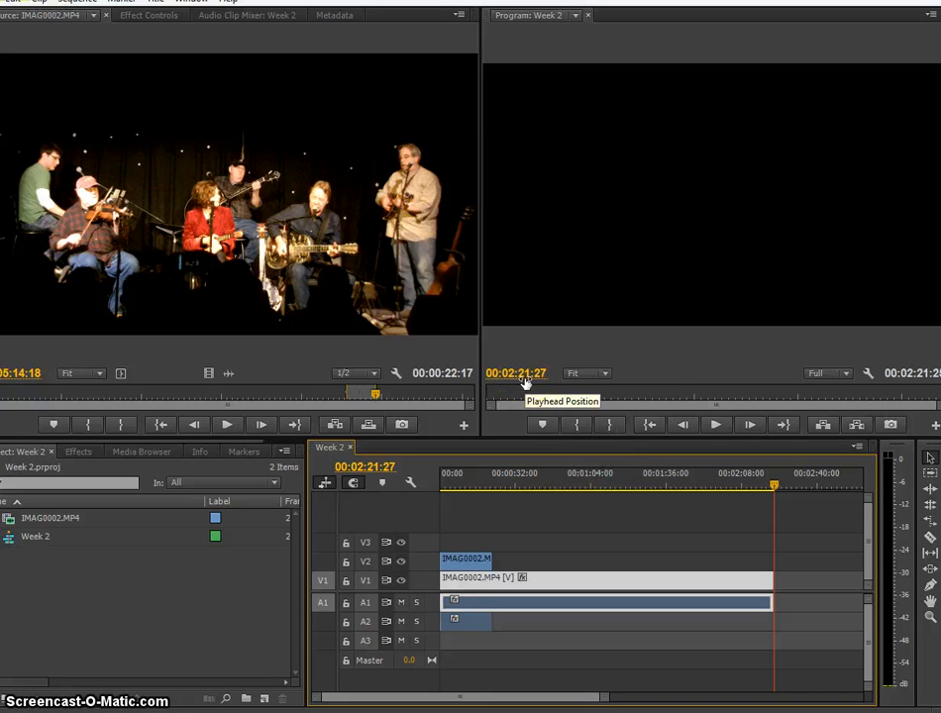